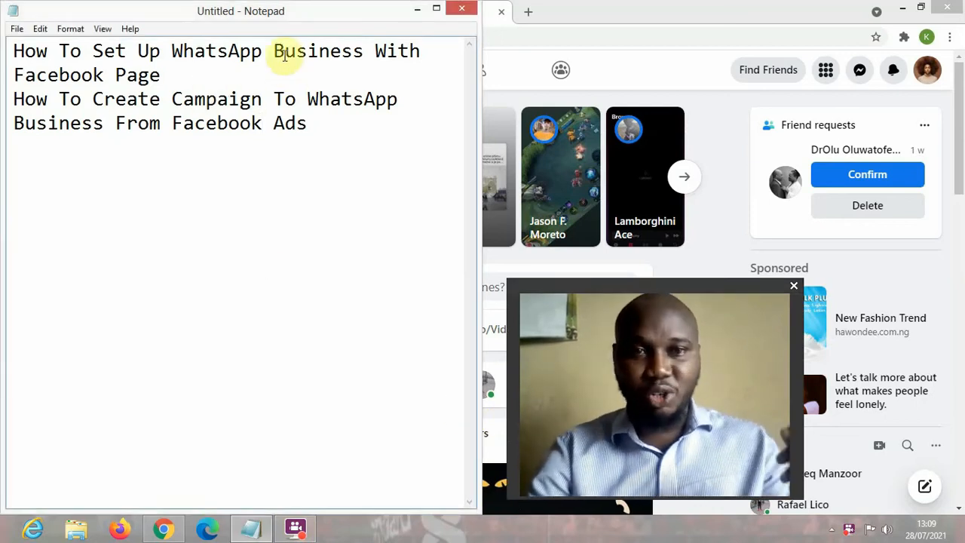
- Add a 'Google Playstore' line after Facebook Ads in the Notepad notes, then return to Chrome
left_click(372, 53)
left_click_drag(372, 53, 171, 53)
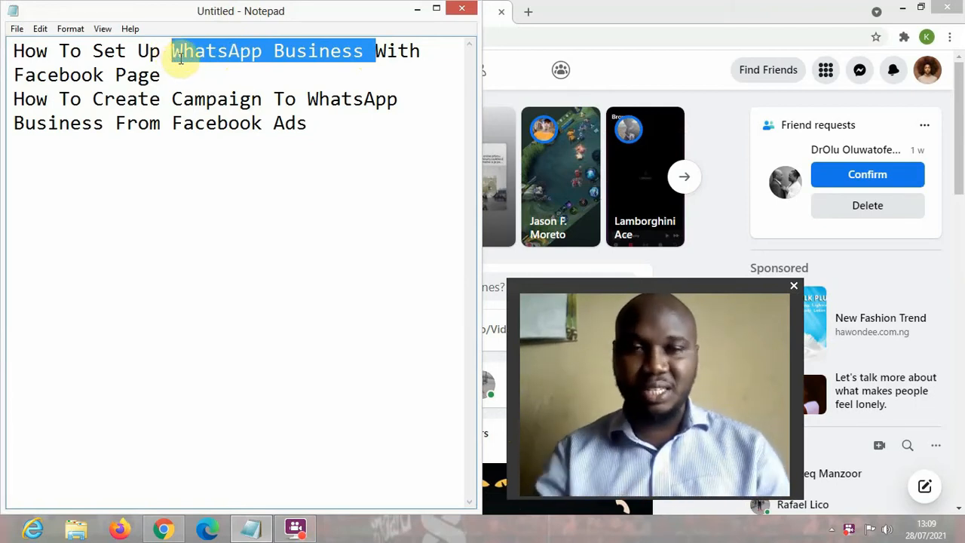
left_click(123, 126)
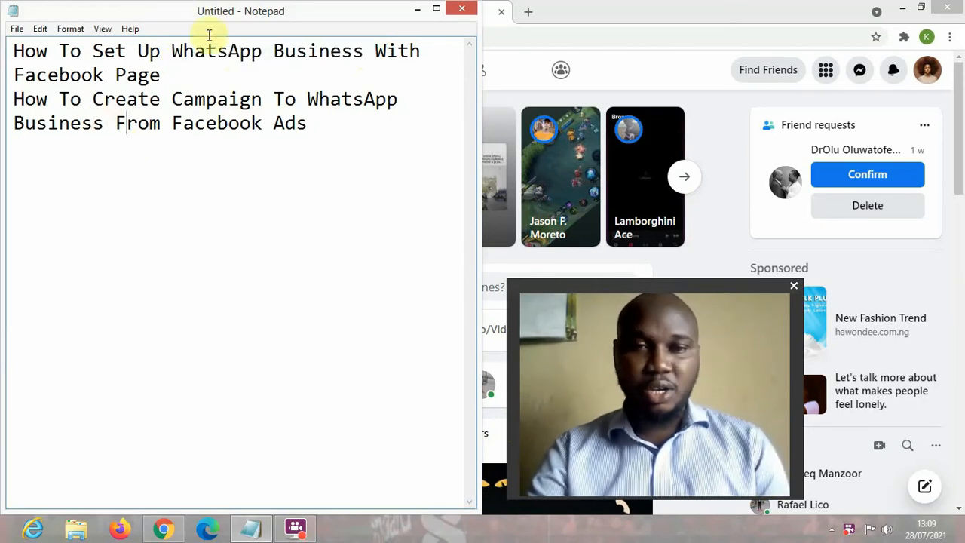
left_click(341, 114)
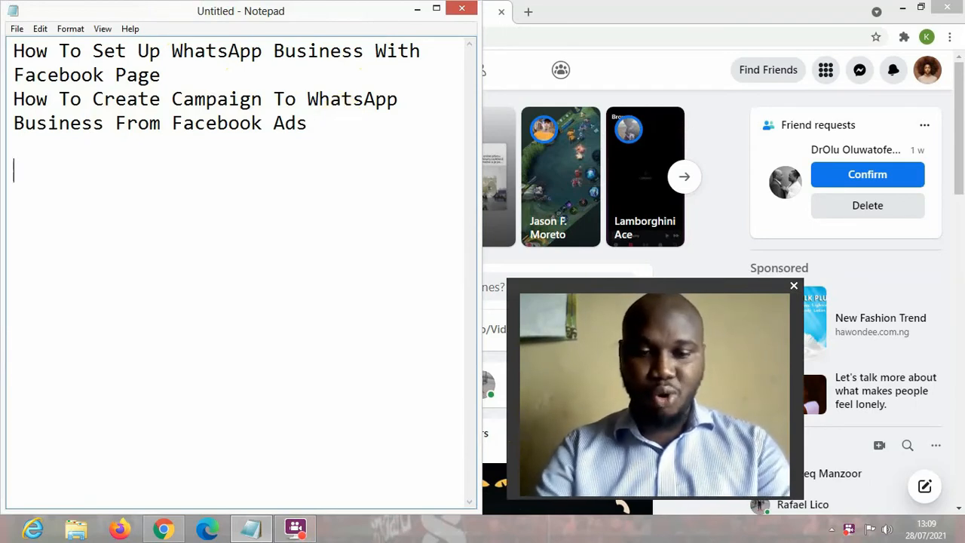
type("Goog")
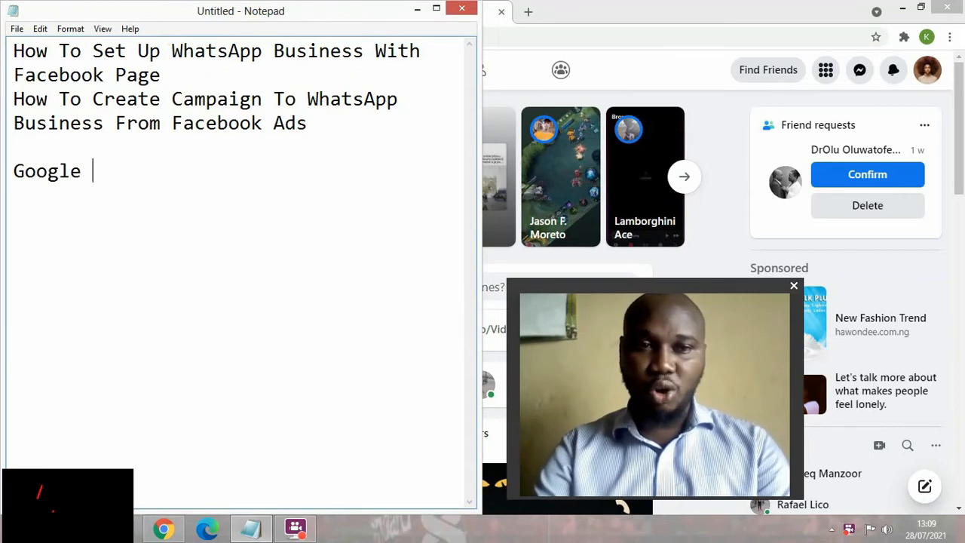
type("le Pla")
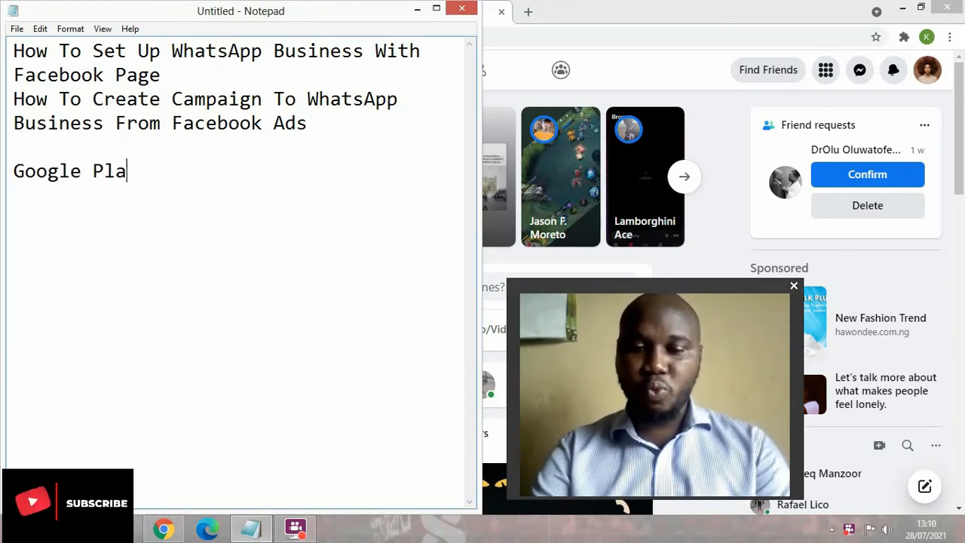
type("ystore")
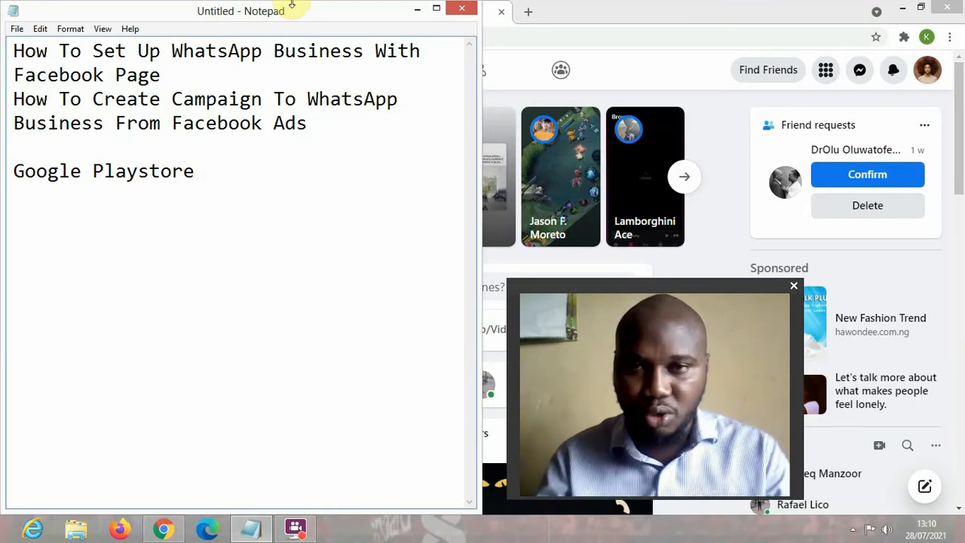
left_click(687, 71)
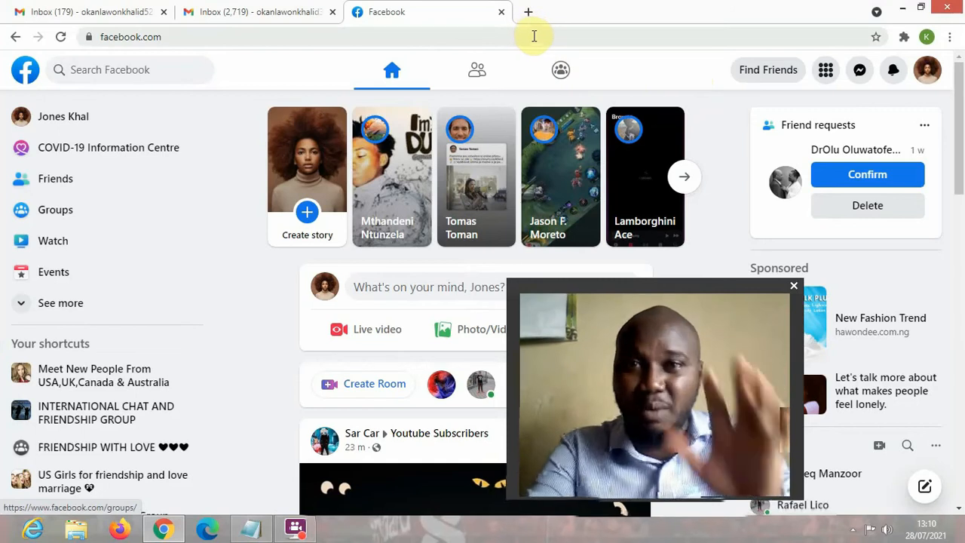
- Open Facebook's Create a Page form through the Menu's Create > Page option
left_click_drag(653, 288, 827, 310)
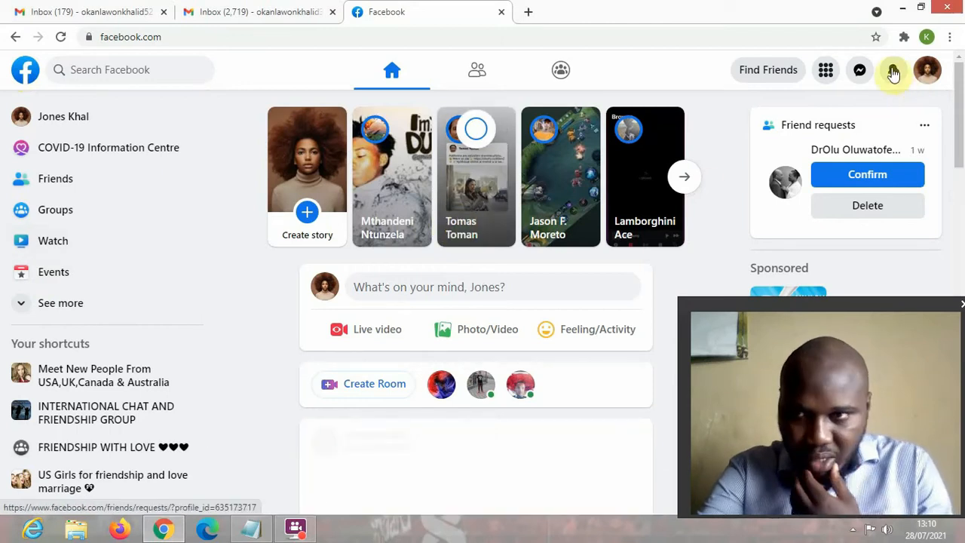
left_click(826, 72)
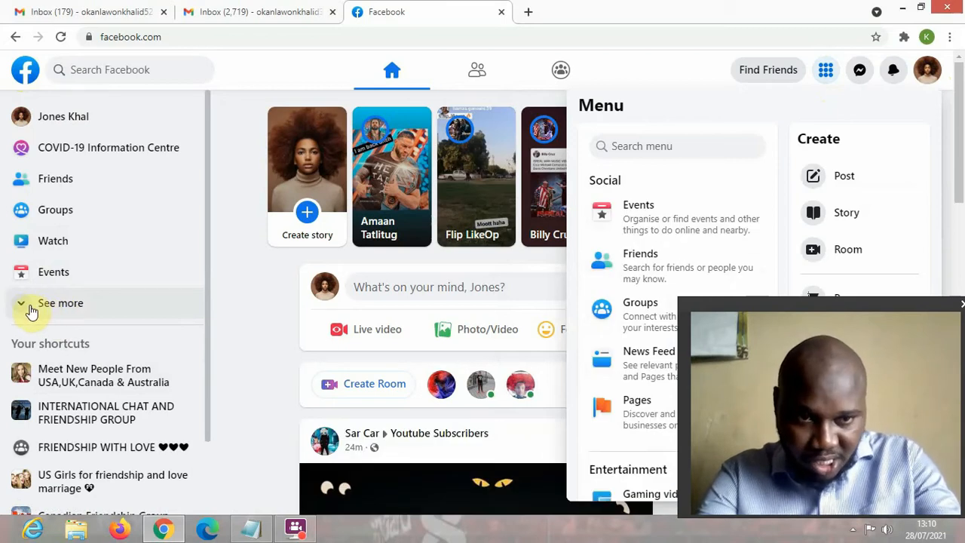
left_click(27, 309)
left_click(26, 309)
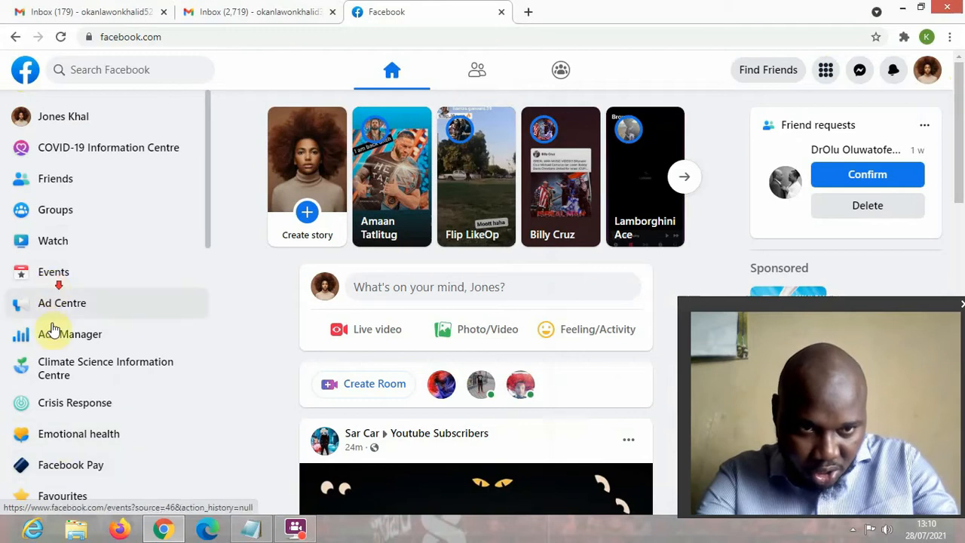
scroll(108, 430, "down", 5)
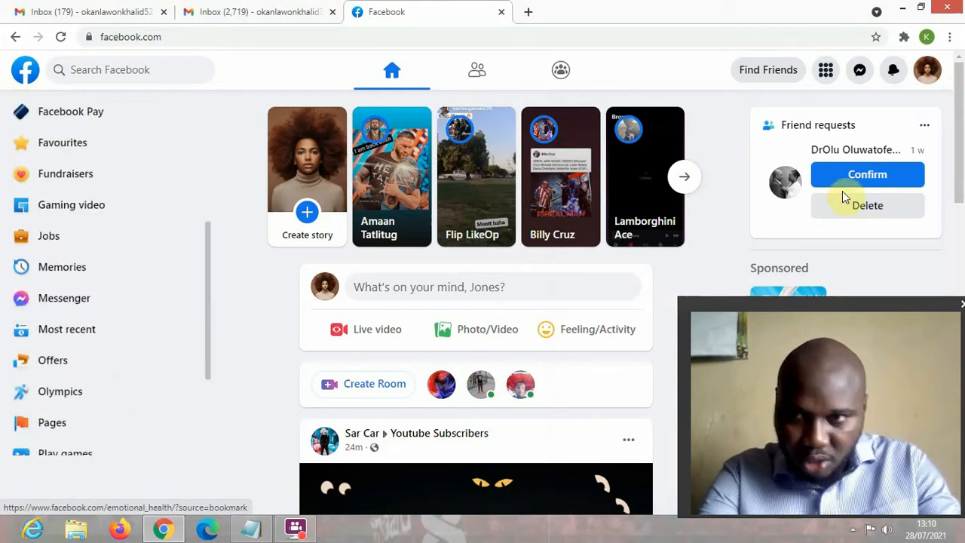
left_click(826, 70)
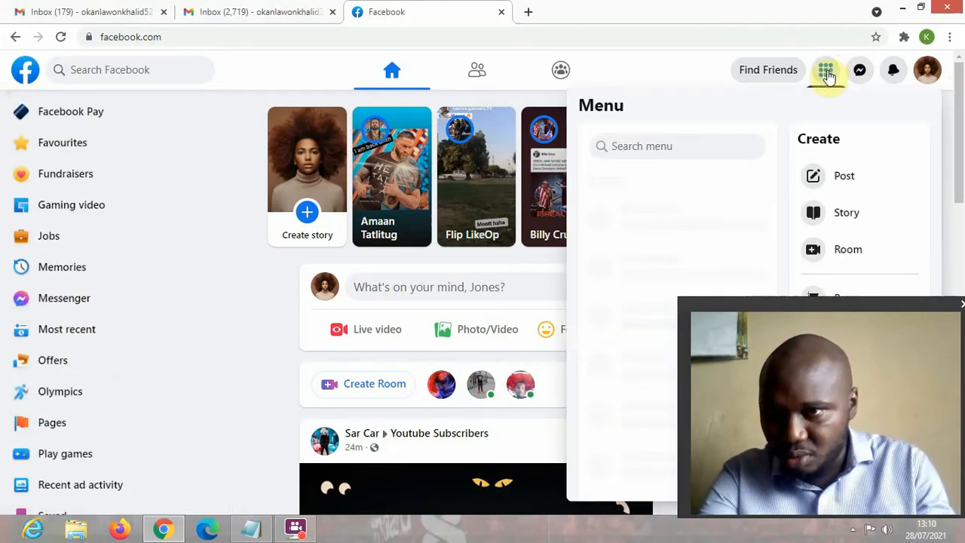
left_click_drag(806, 304, 120, 297)
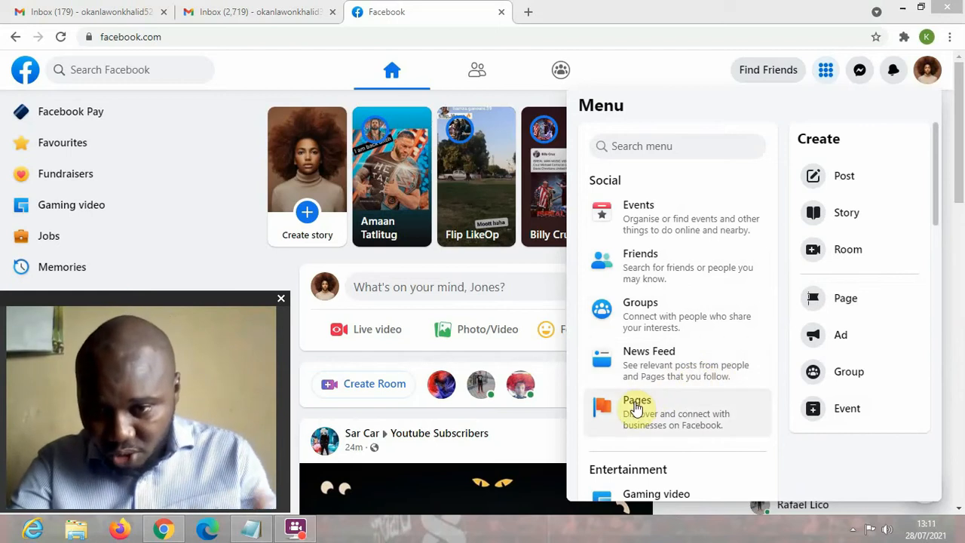
left_click(846, 304)
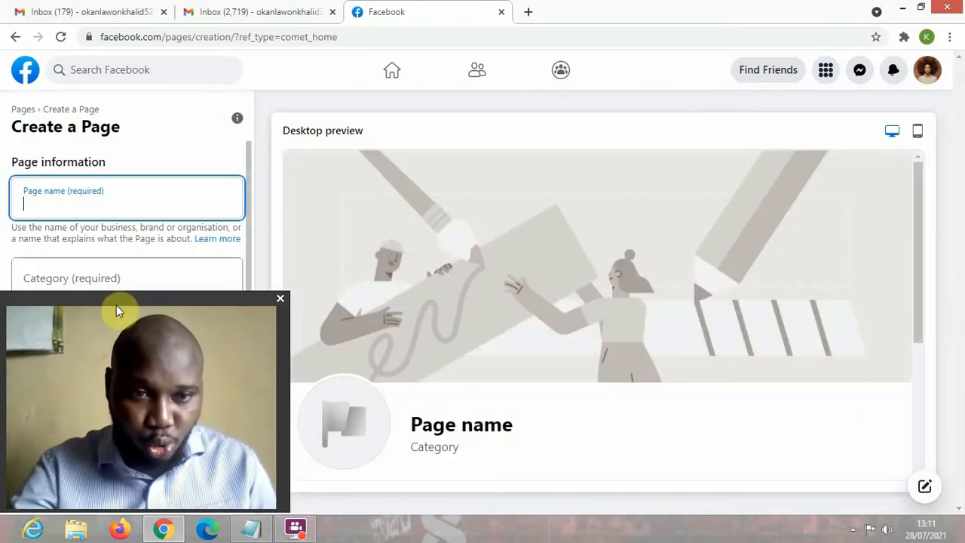
- Enter 'AlabiHub' as the new Page's name so the preview shows it
left_click_drag(118, 306, 797, 274)
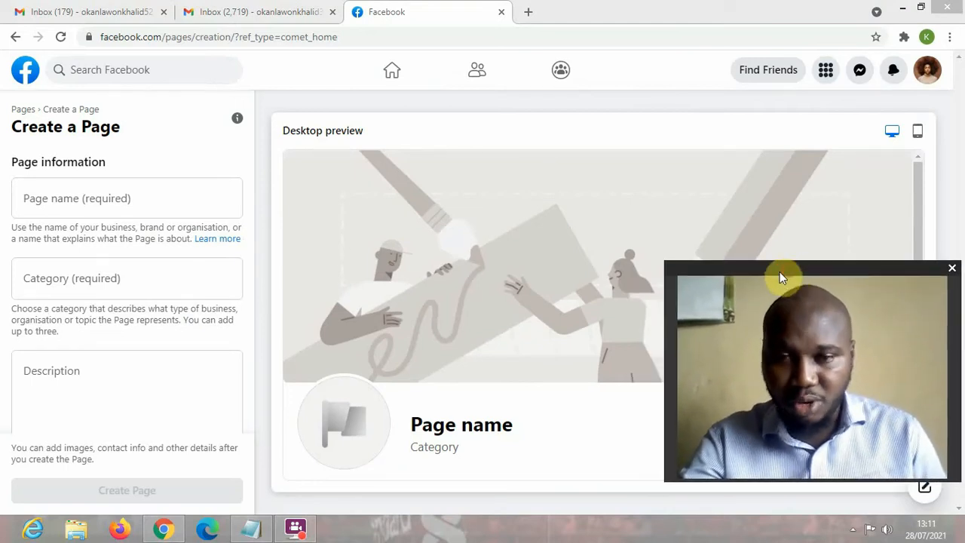
left_click(67, 198)
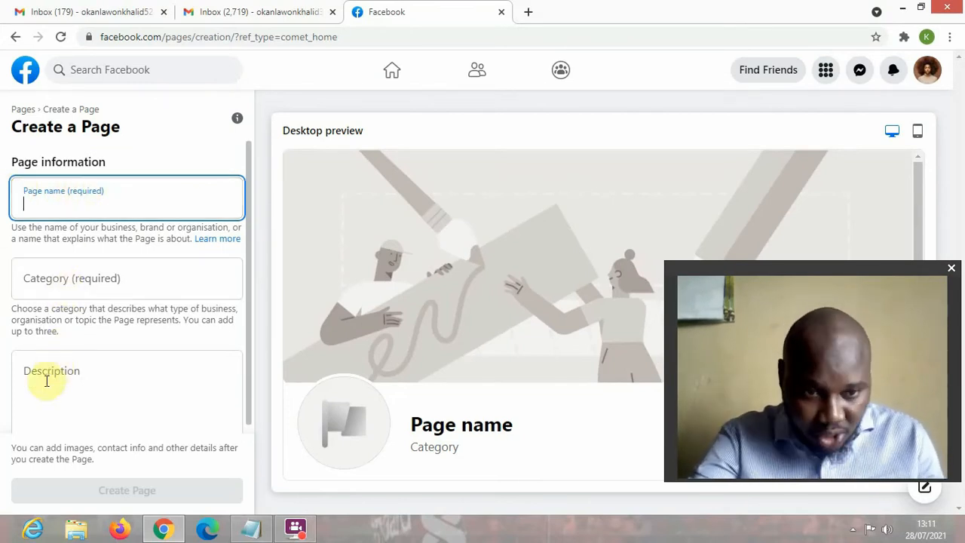
scroll(47, 399, "down", 1)
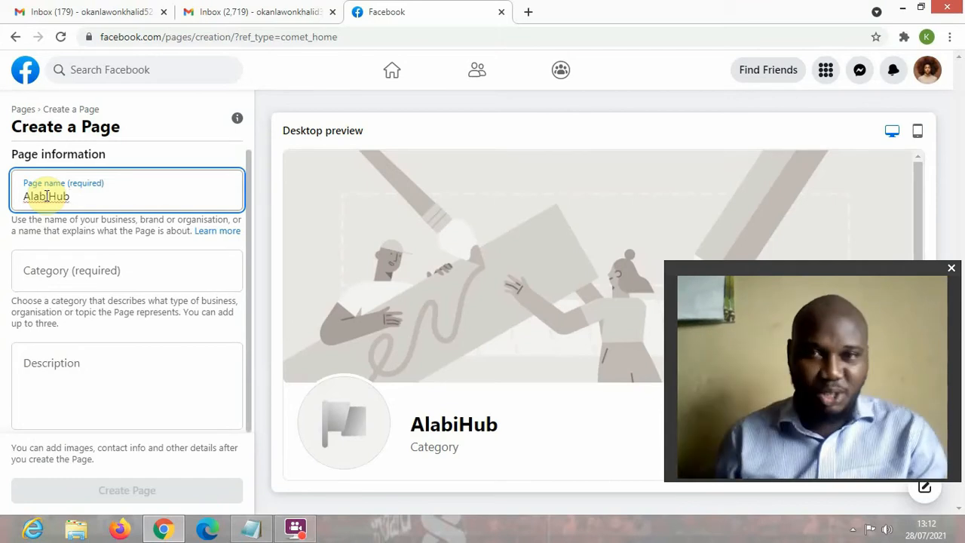
left_click(86, 280)
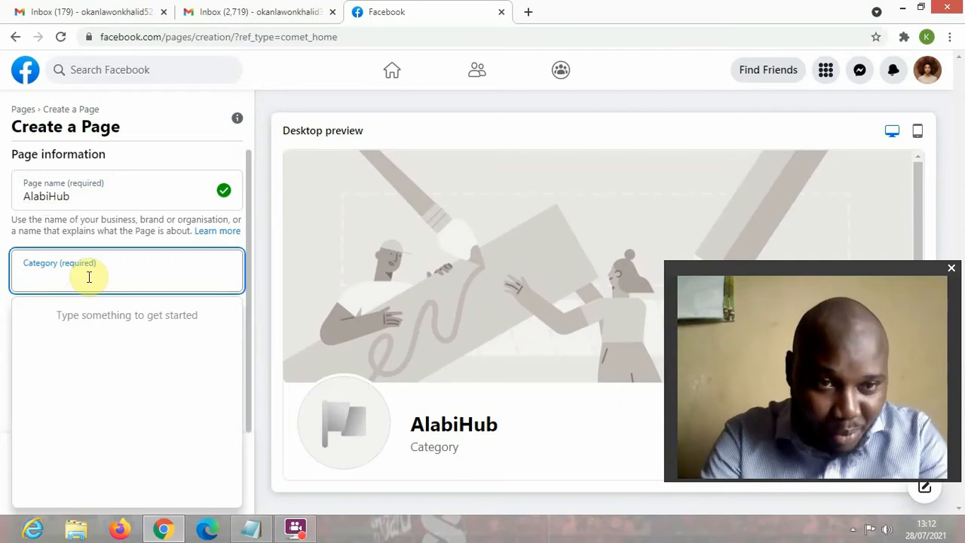
- Try 'Ecommerce' as the Page category, then dismiss the unmatched suggestions and restart the search
type("Ecommer")
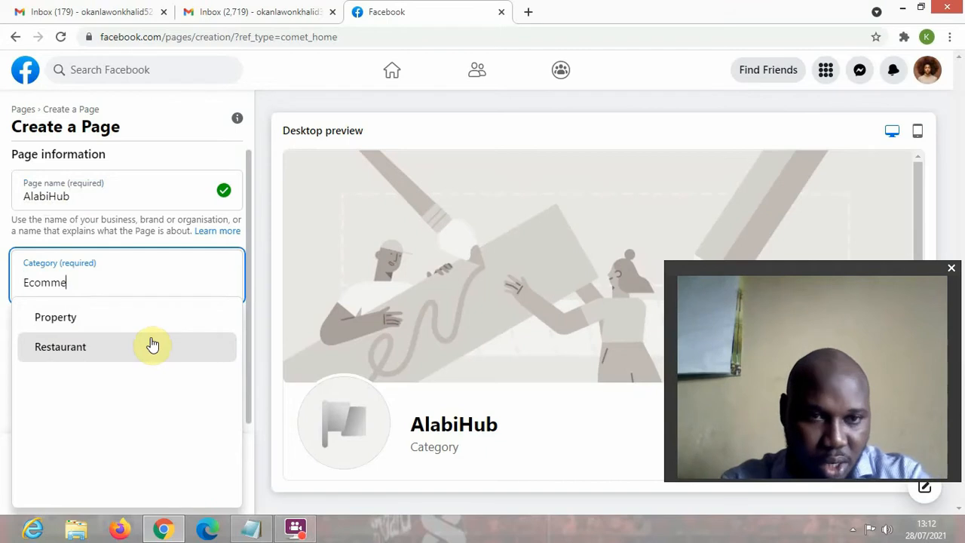
type("ce")
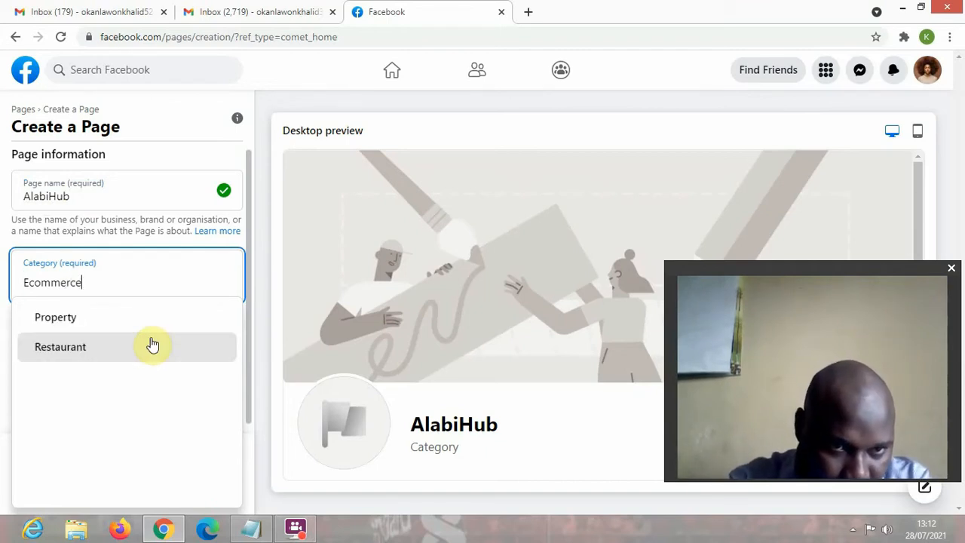
left_click(152, 344)
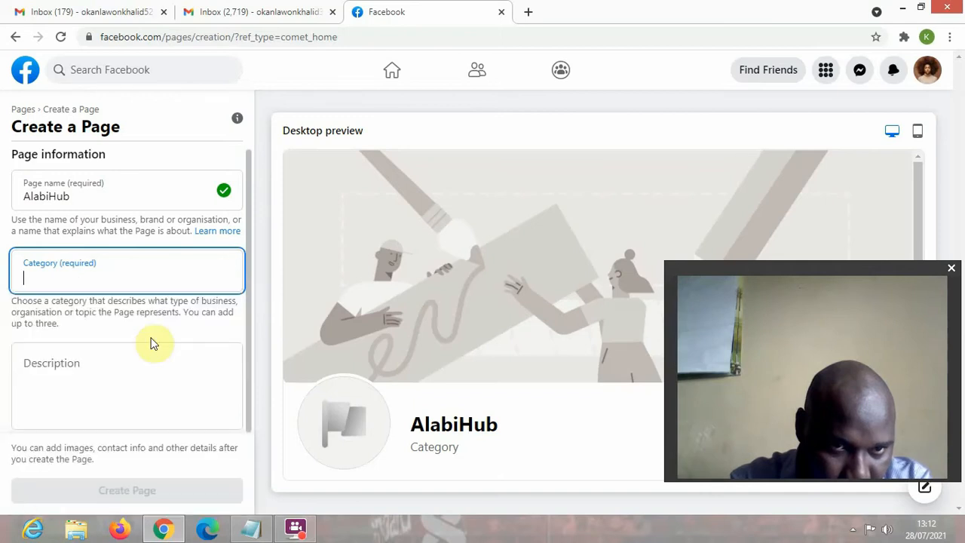
left_click(91, 282)
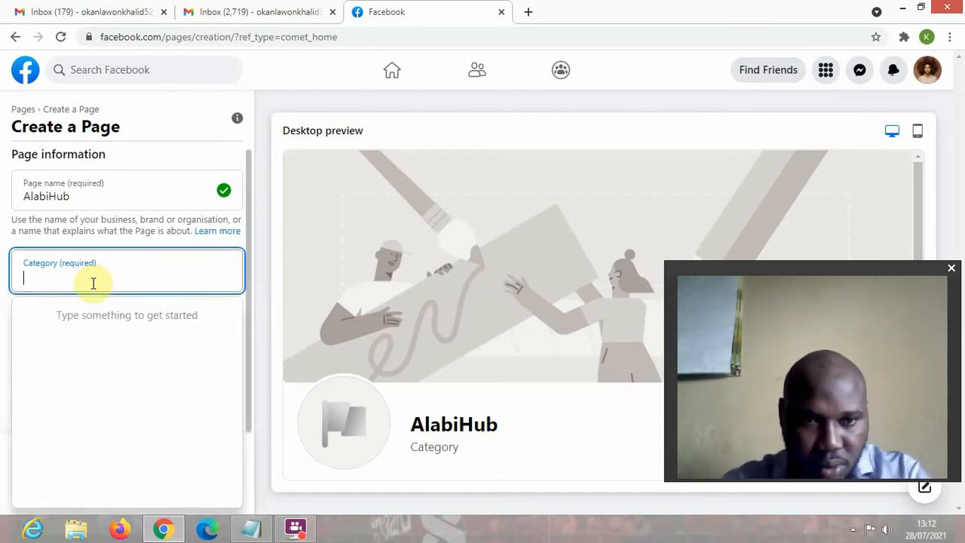
type("S")
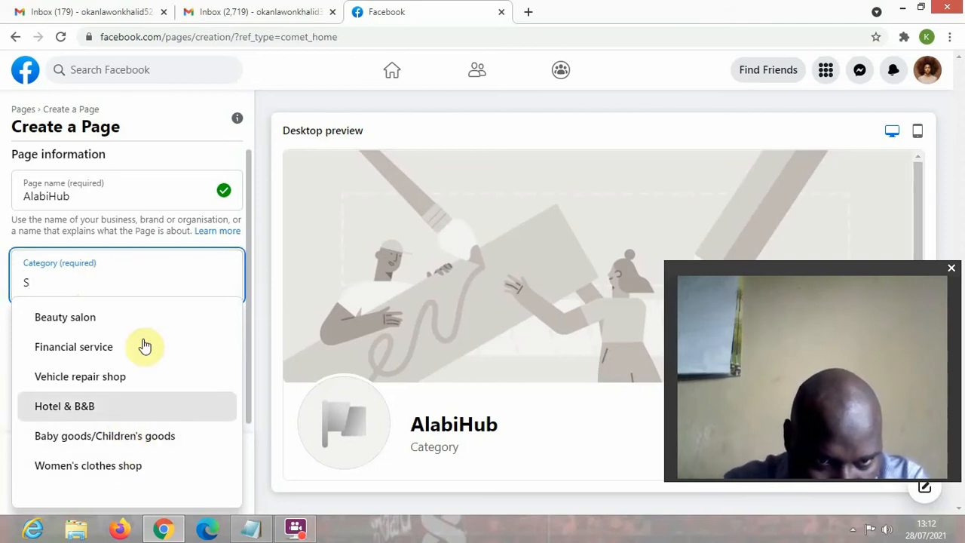
- Replace the stray 'S' with 'co', then clear the Category field completely
double_click(137, 282)
key("BackSpace")
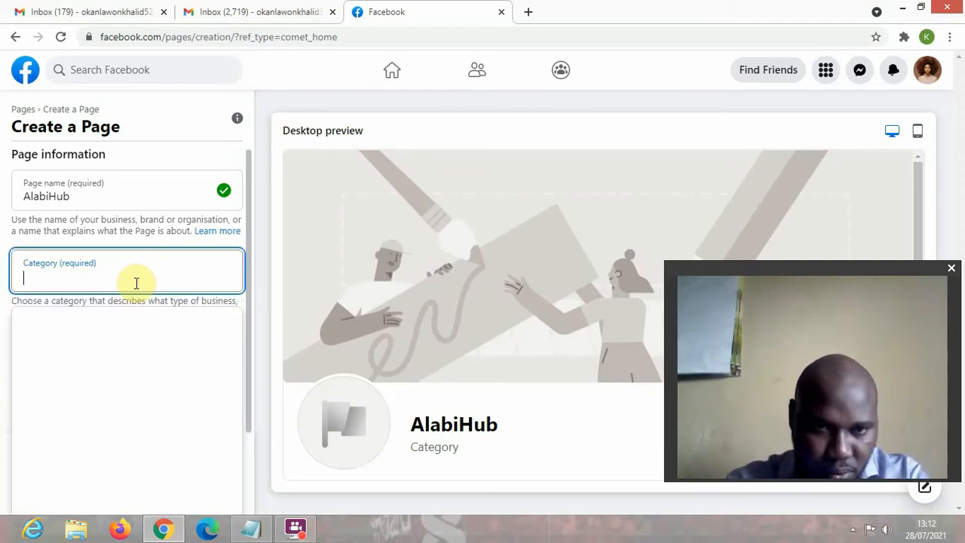
type("c")
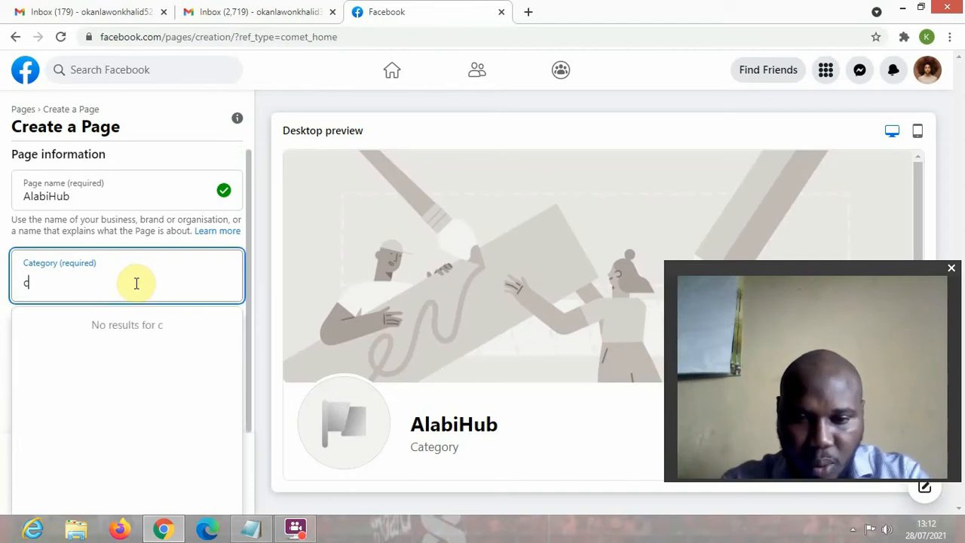
type("o")
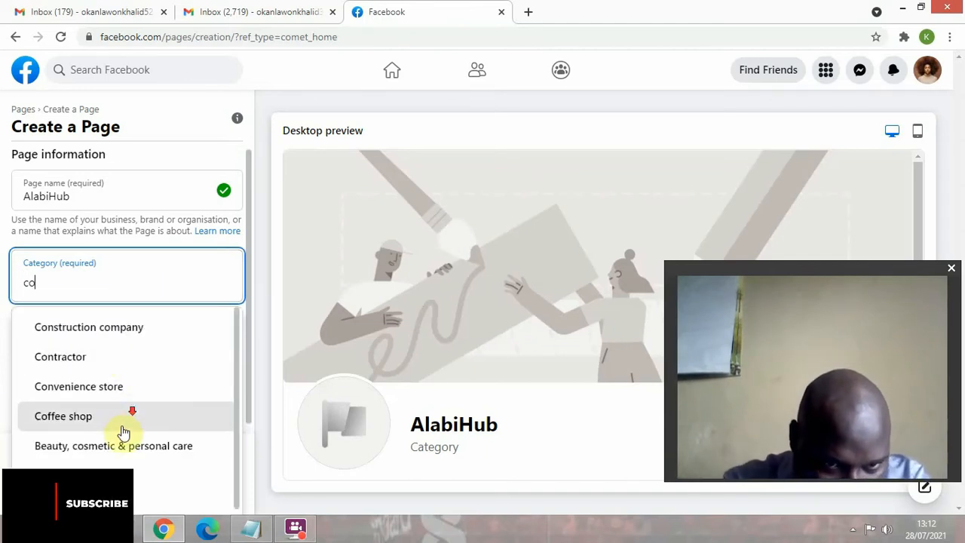
scroll(98, 443, "up", 1)
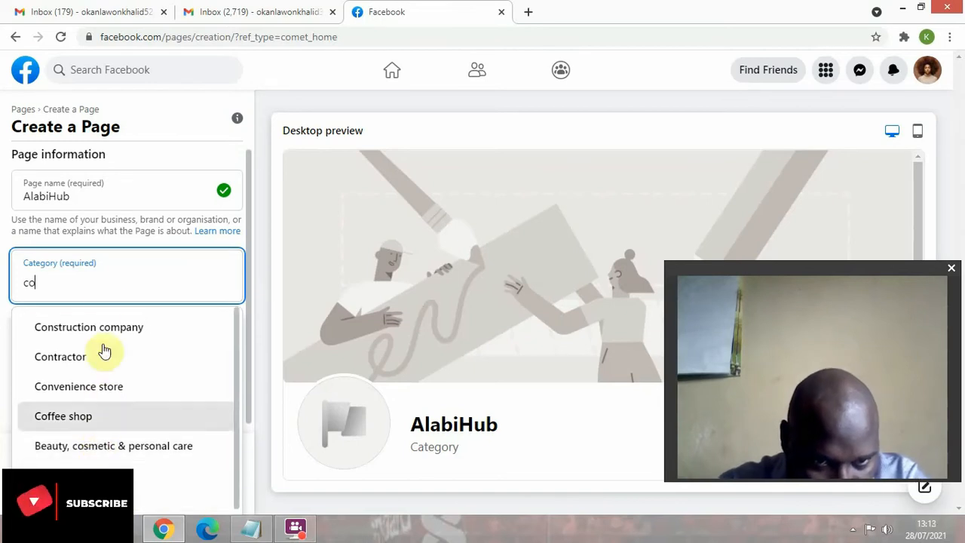
left_click(98, 286)
key("ctrl+a")
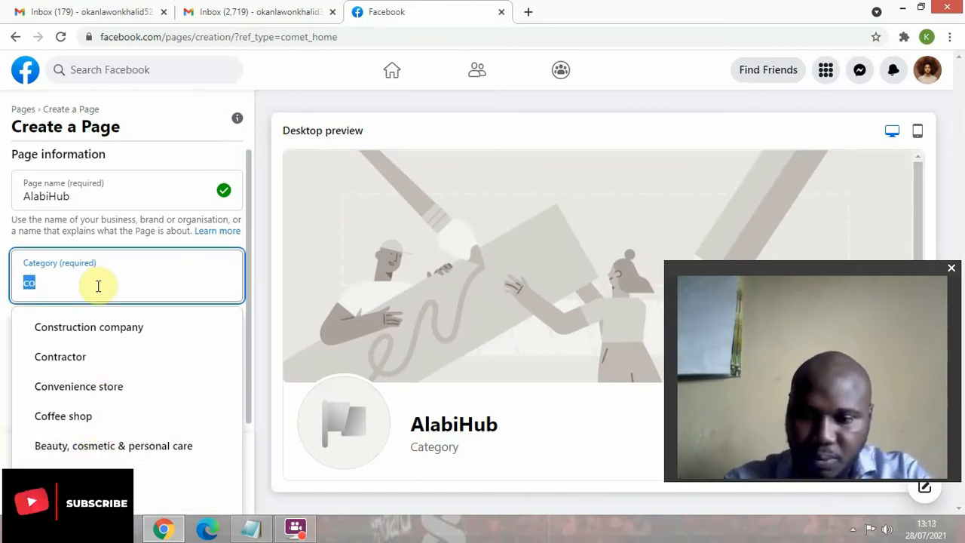
key("BackSpace")
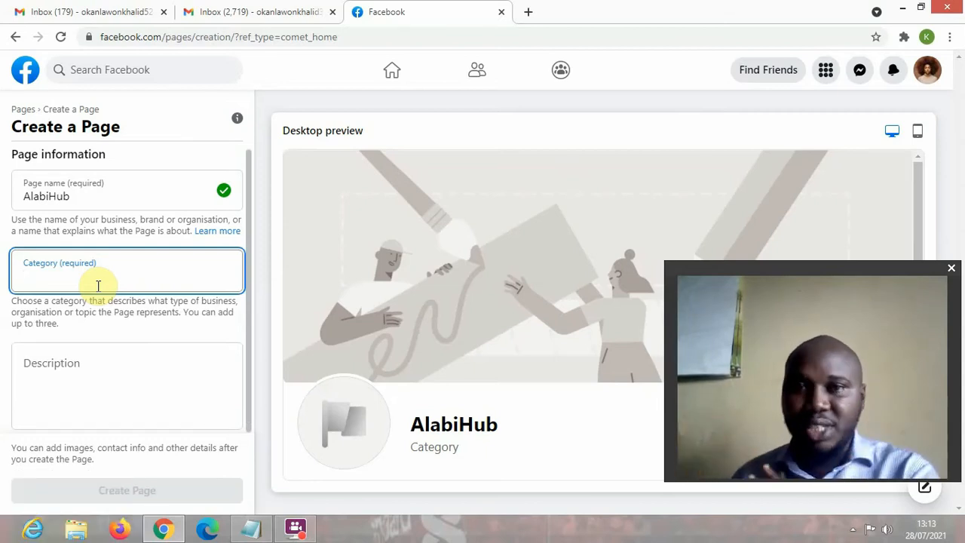
- Search 'wea' in Category and choose Apparel & clothing for the AlabiHub Page
type("eco")
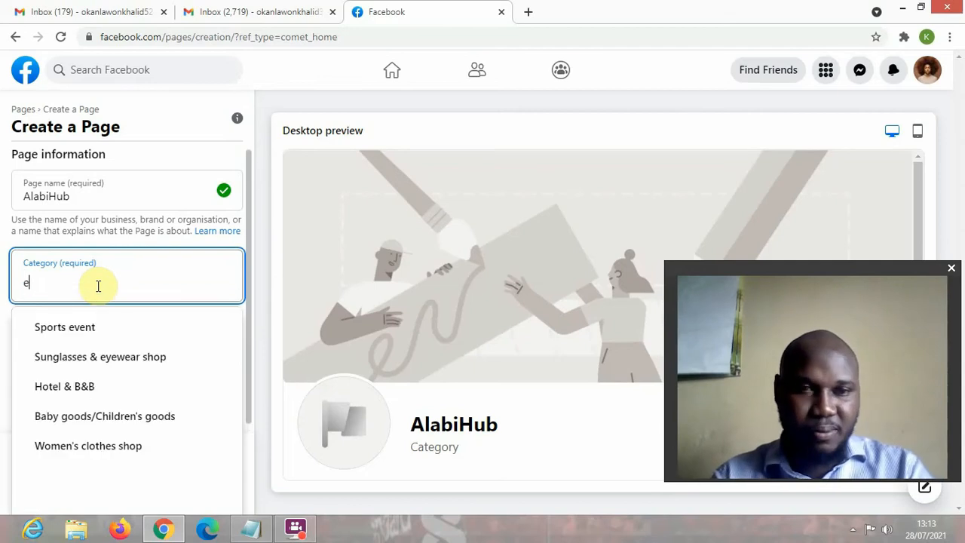
key("BackSpace")
key("BackSpace")
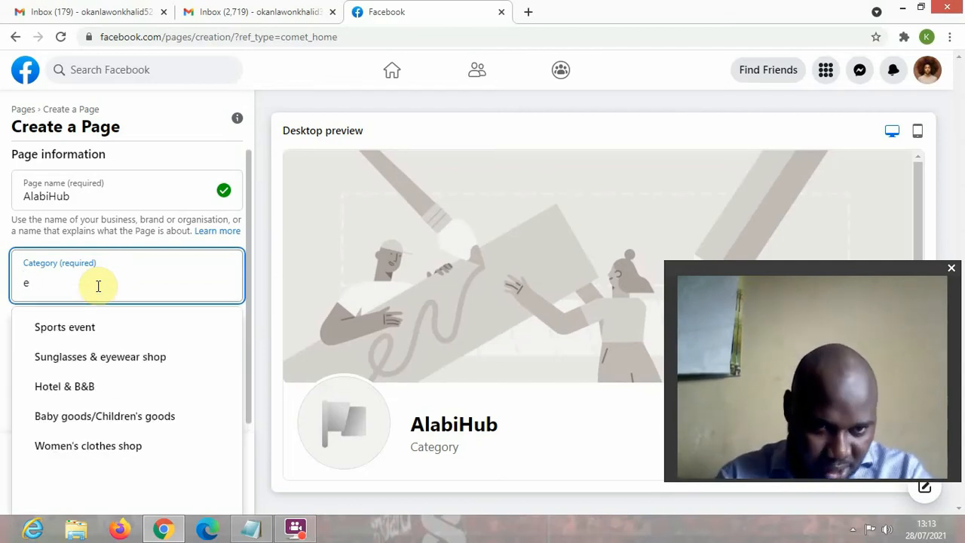
type("-")
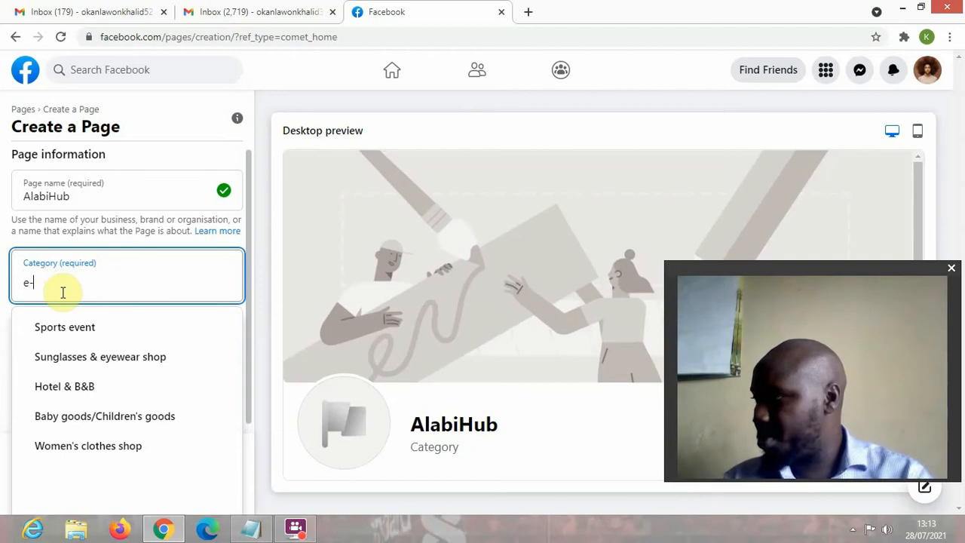
key("BackSpace")
type("wa")
key("BackSpace")
type("ea")
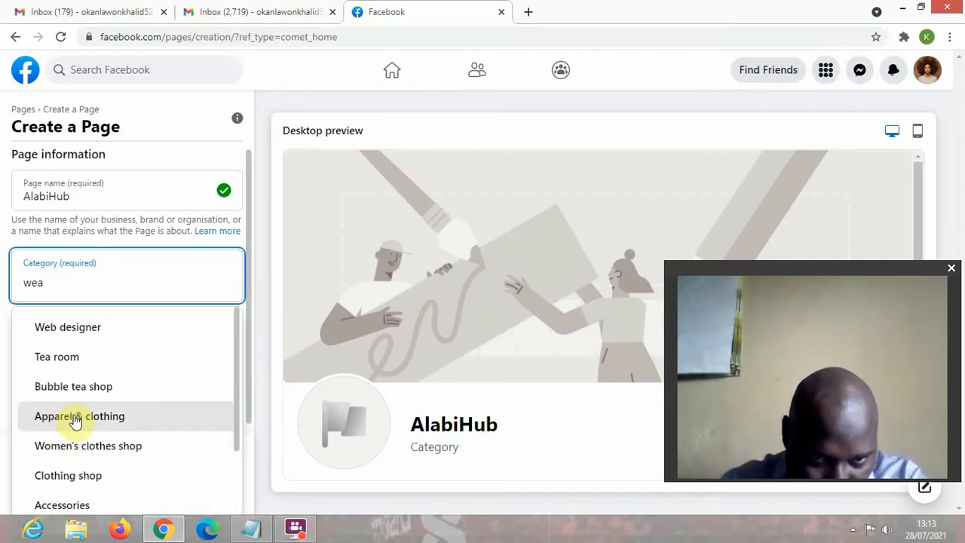
left_click(119, 417)
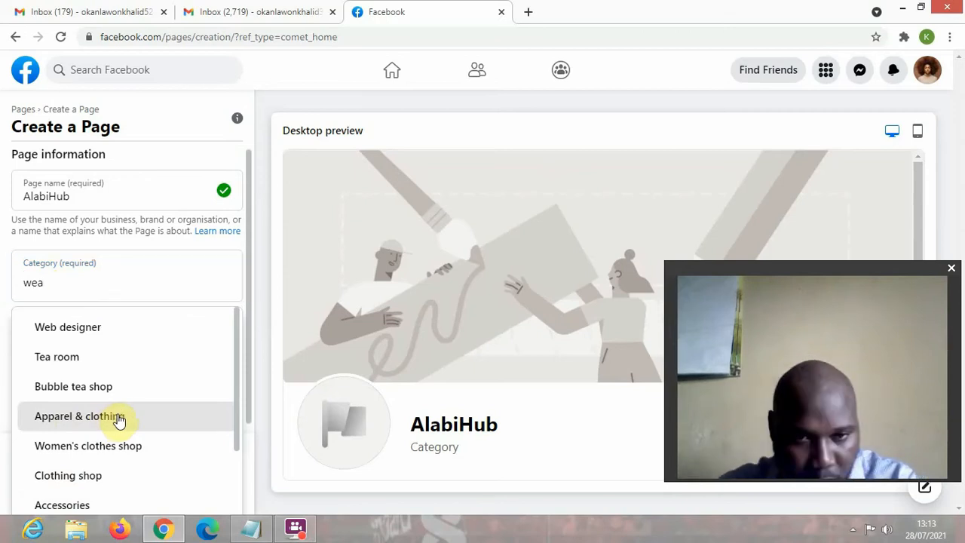
left_click(152, 282)
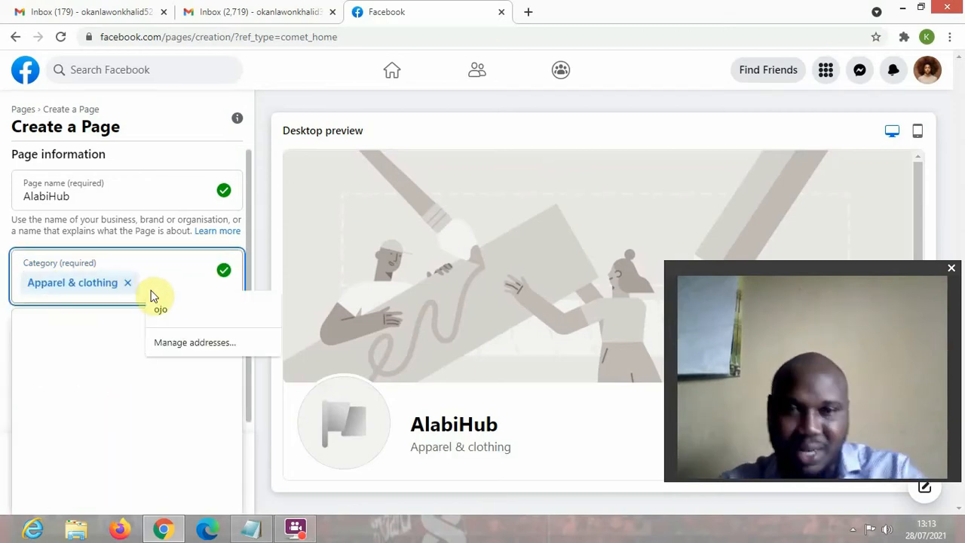
left_click(35, 347)
- Enter 'Ecommerce Store' as the Page description and create the AlabiHub Page
left_click(265, 344)
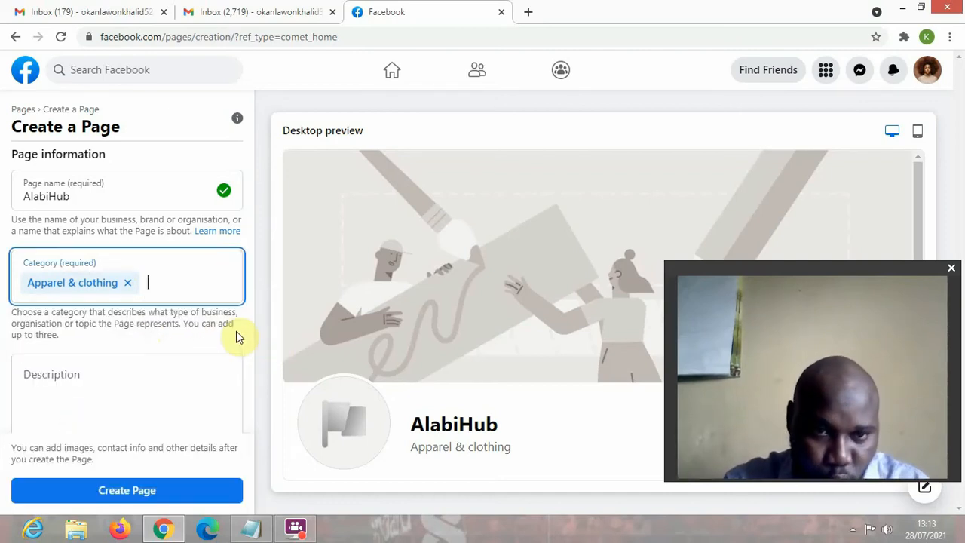
left_click(80, 372)
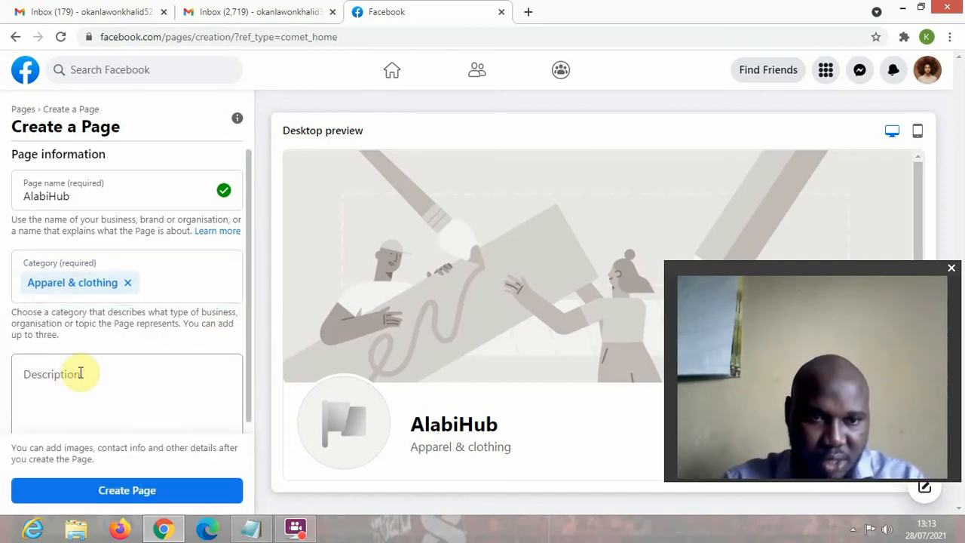
left_click(78, 377)
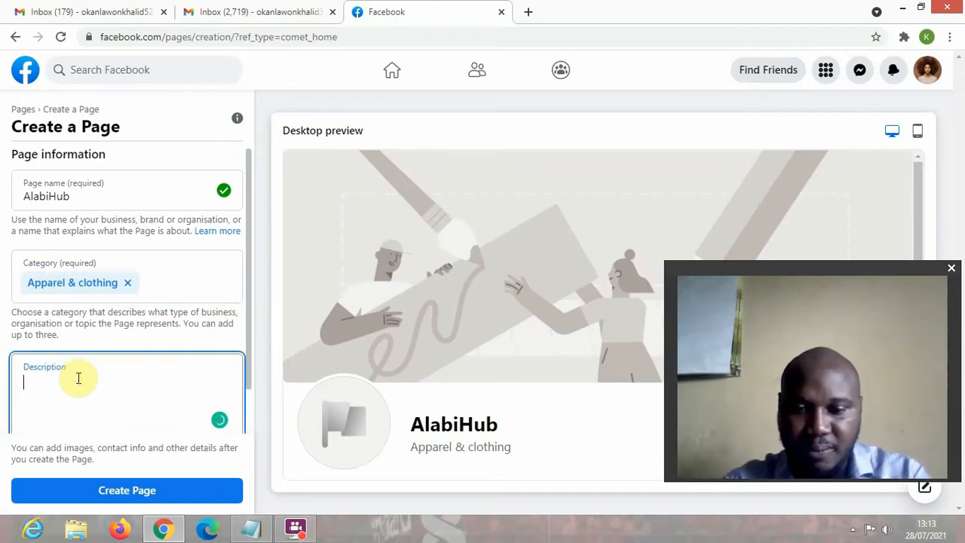
type("Eo")
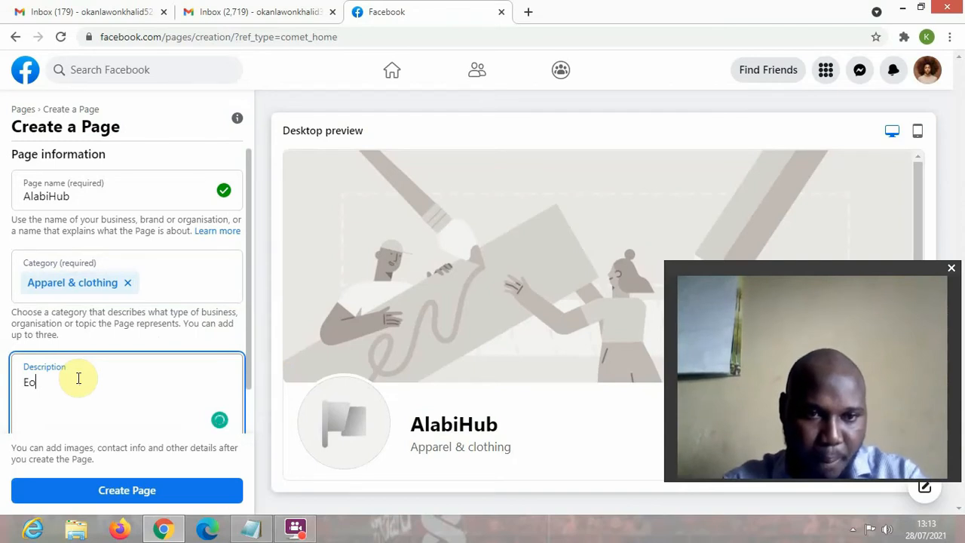
type("ommerce")
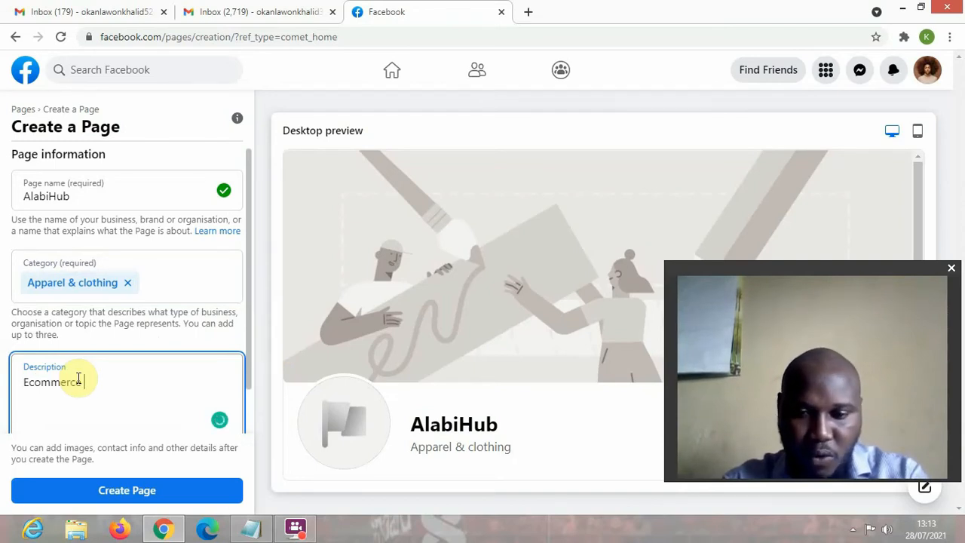
type(" Store")
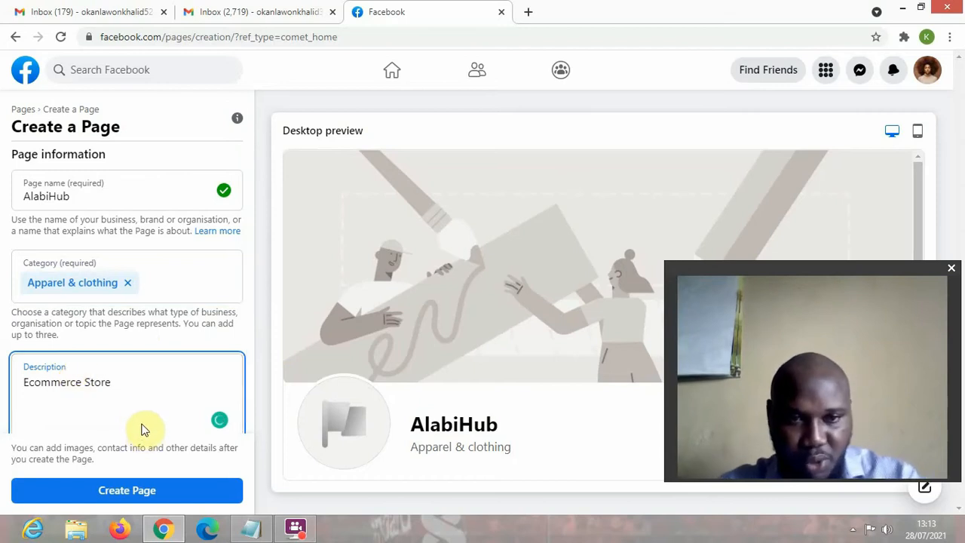
scroll(143, 414, "down", 1)
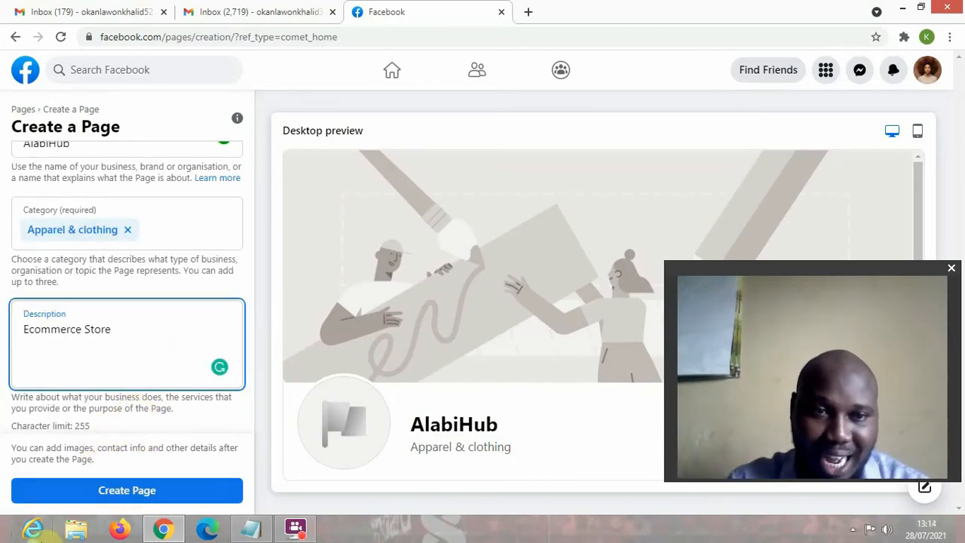
left_click(144, 498)
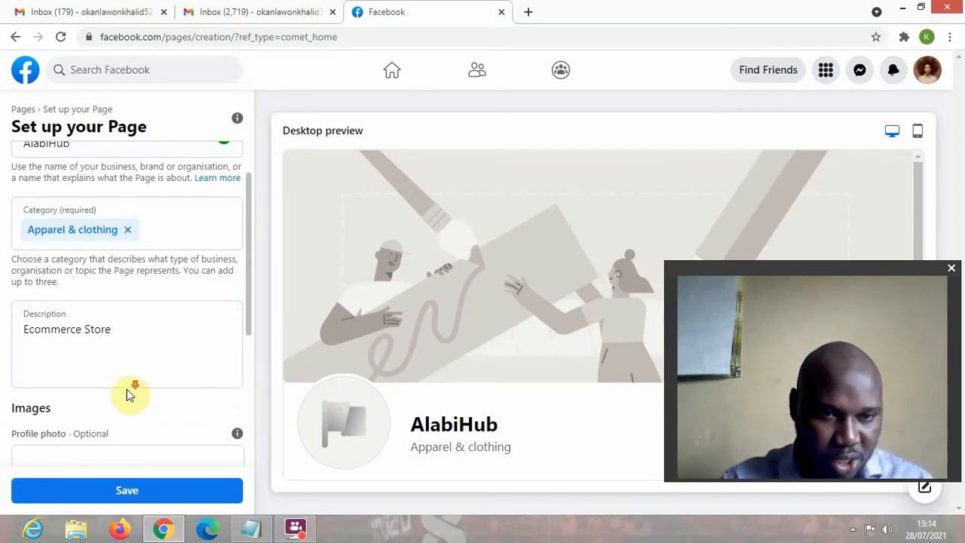
- Scroll the Set up your Page panel down to the optional Images section
scroll(106, 384, "down", 3)
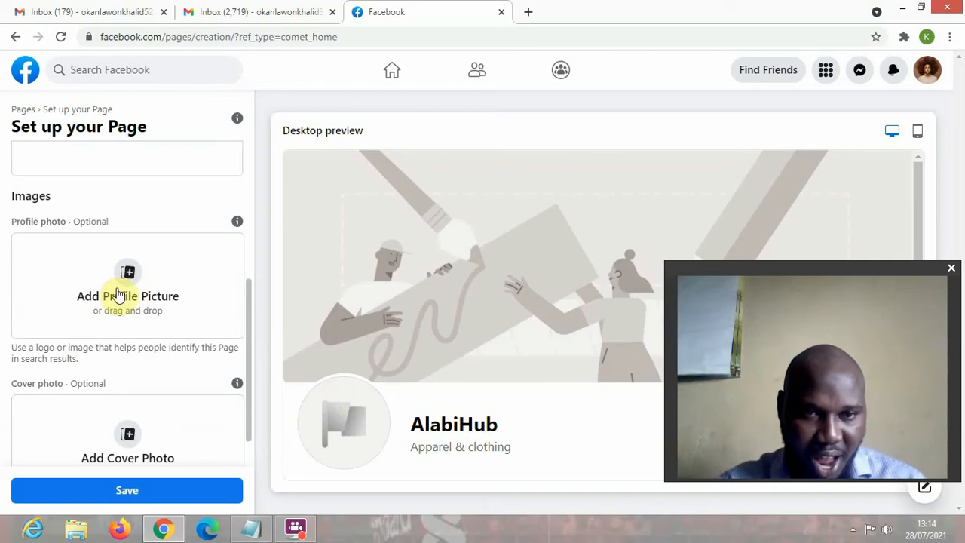
scroll(47, 431, "down", 1)
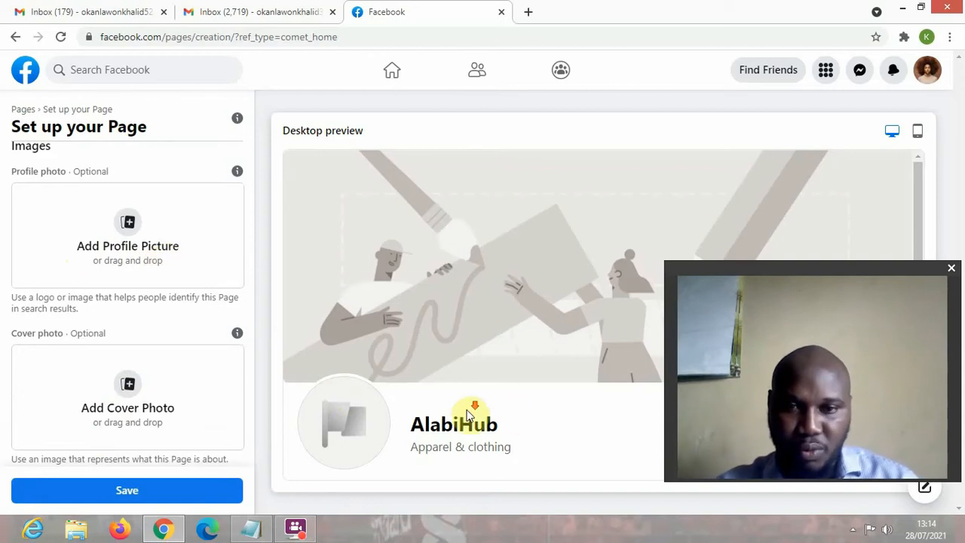
scroll(332, 416, "down", 1)
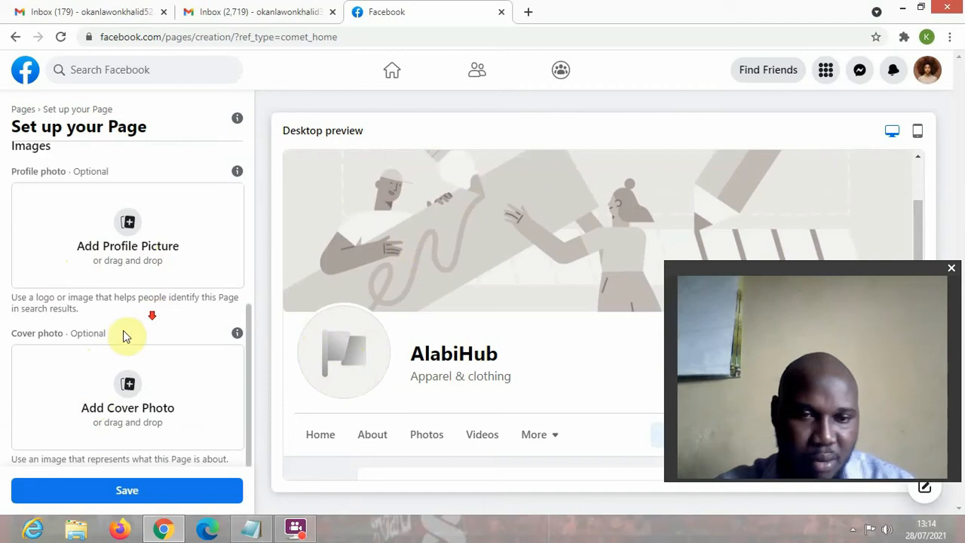
- Save the AlabiHub Page setup and start entering a number in the WhatsApp connect dialog
left_click(111, 496)
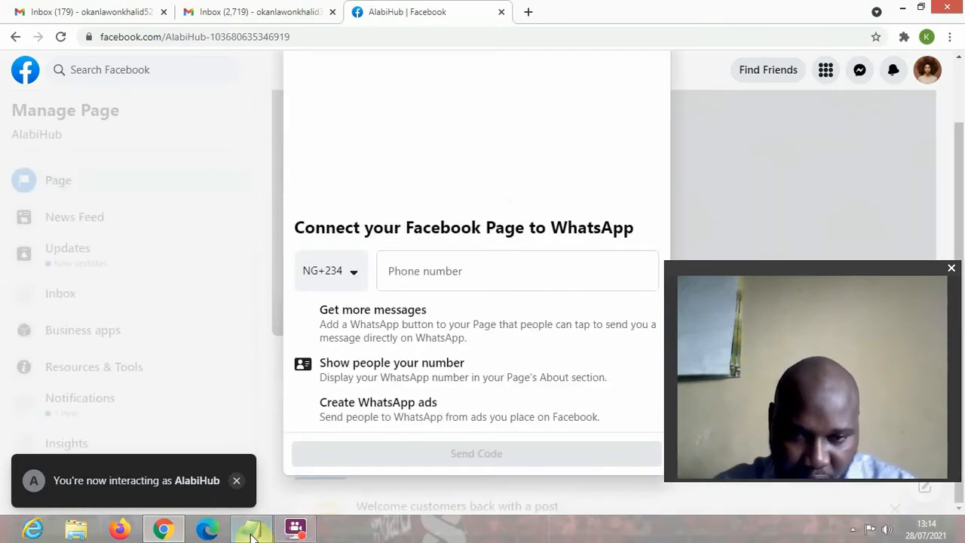
mouse_move(256, 530)
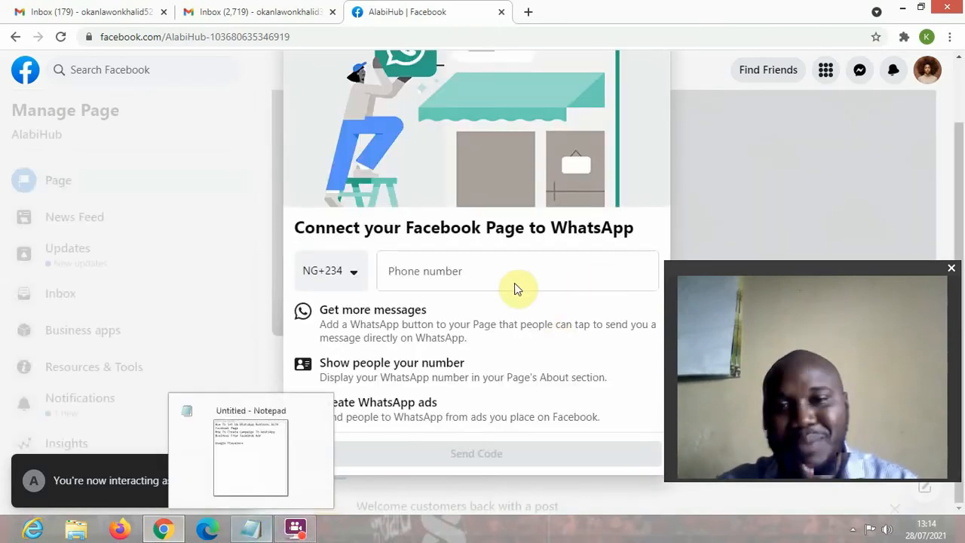
left_click_drag(698, 277, 840, 295)
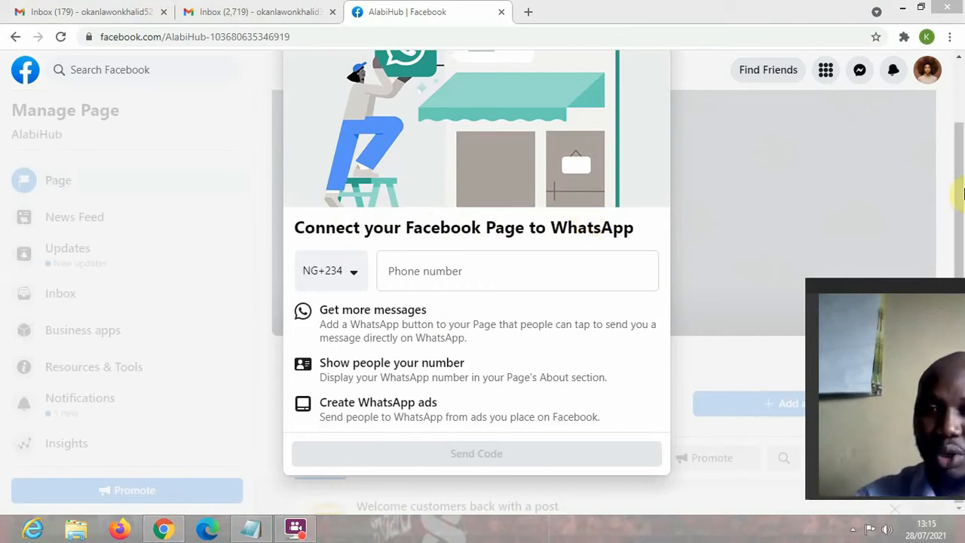
left_click_drag(811, 279, 758, 288)
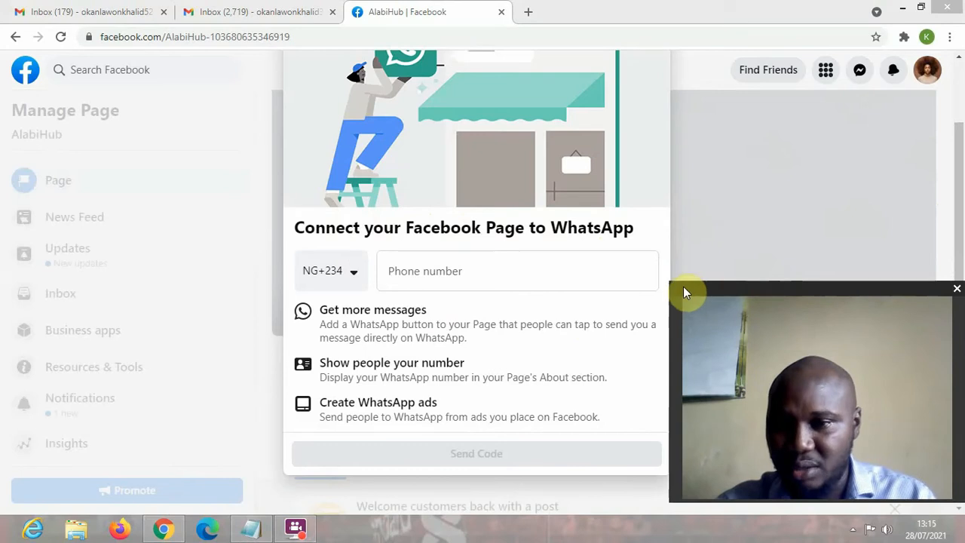
left_click_drag(669, 280, 797, 364)
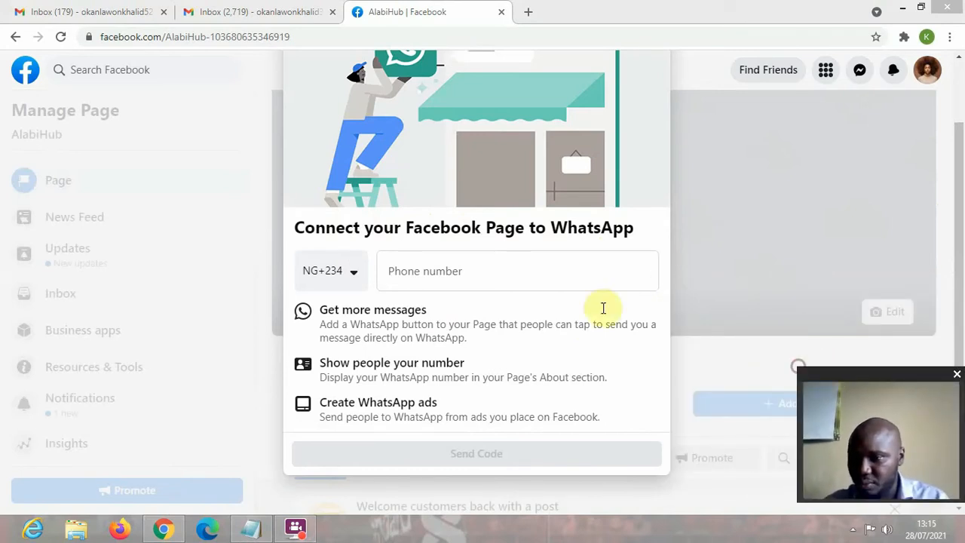
left_click(495, 274)
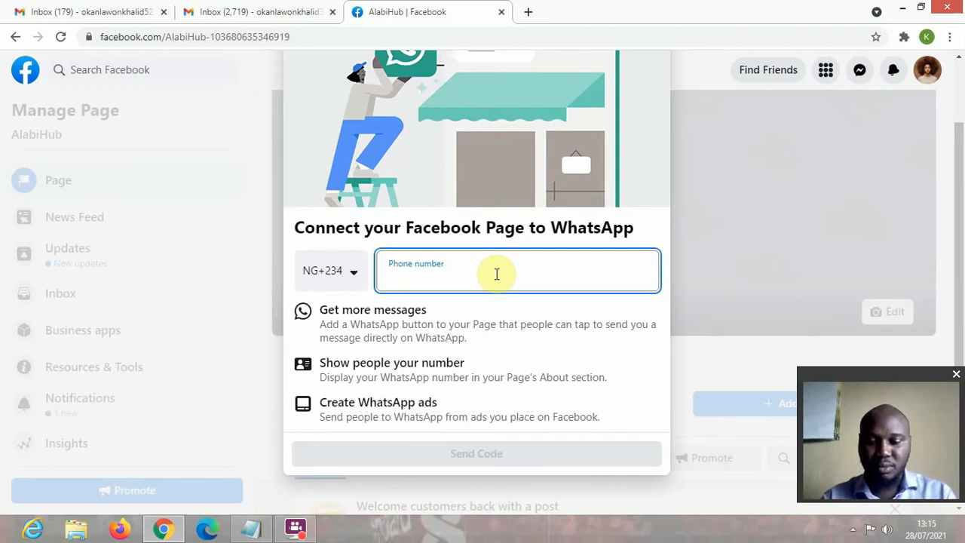
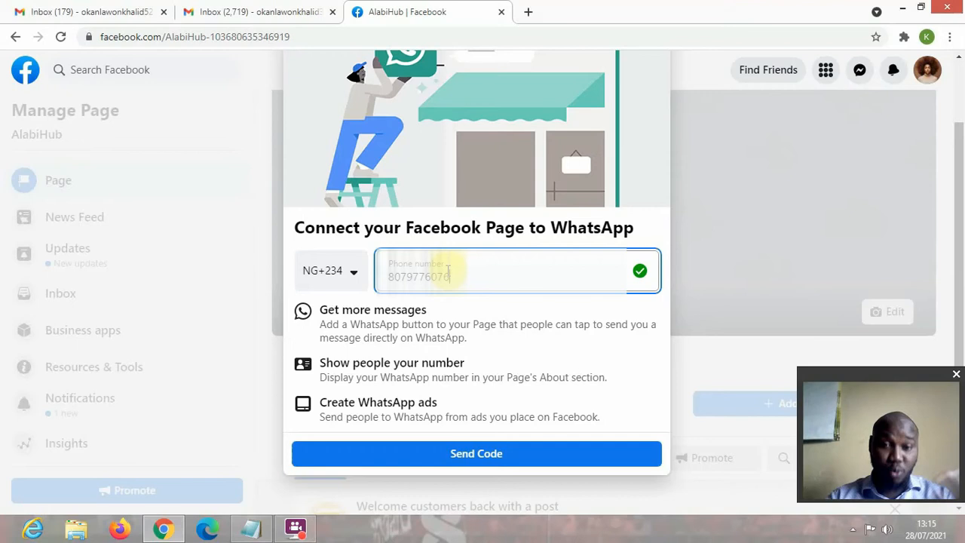
- Enter the WhatsApp phone number after the NG+234 code and request a confirmation code
left_click(503, 455)
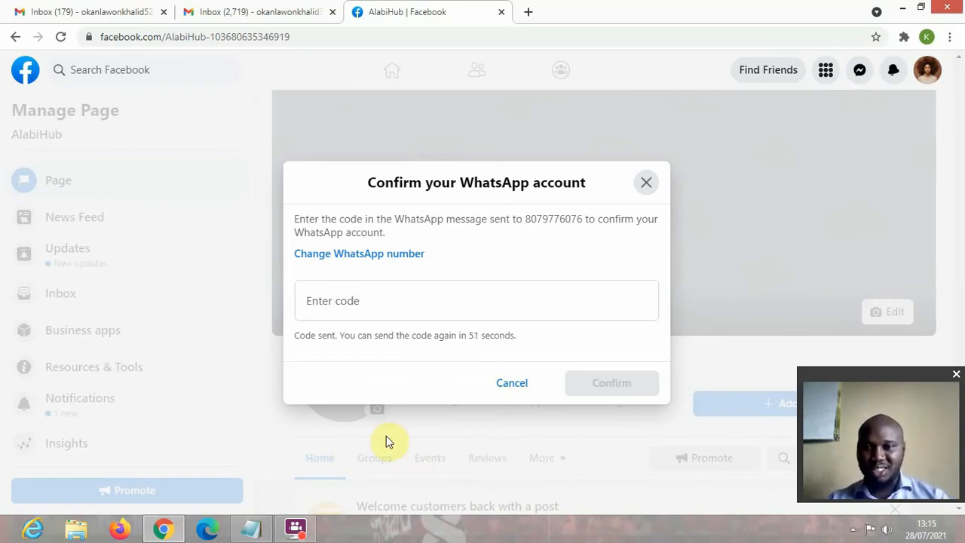
- Cancel the confirmation prompt and open the WhatsApp section of the AlabiHub Page settings
left_click(507, 385)
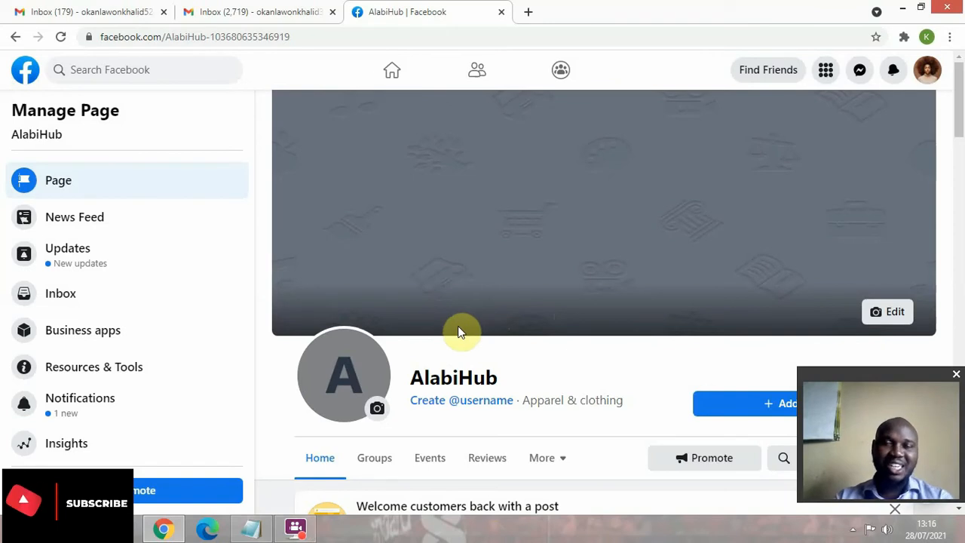
scroll(86, 347, "down", 3)
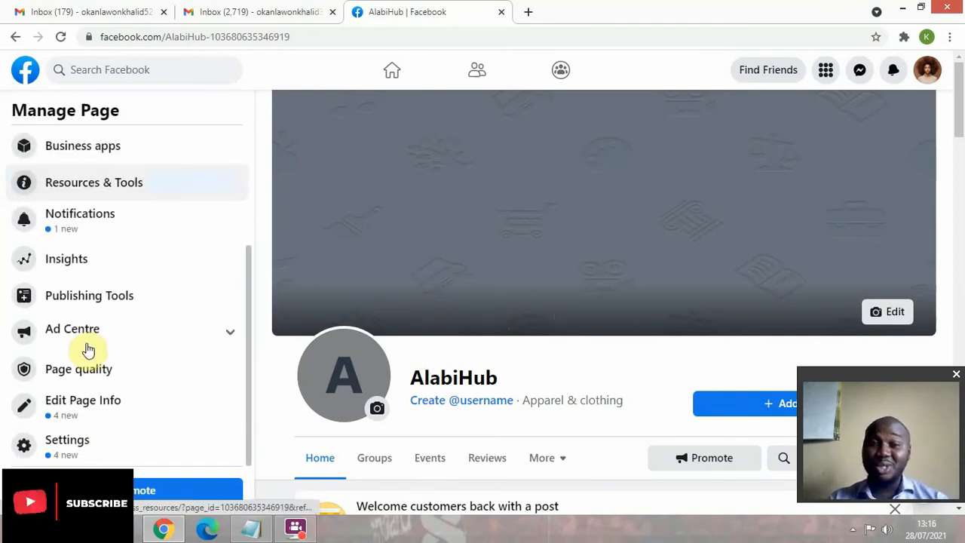
left_click(75, 443)
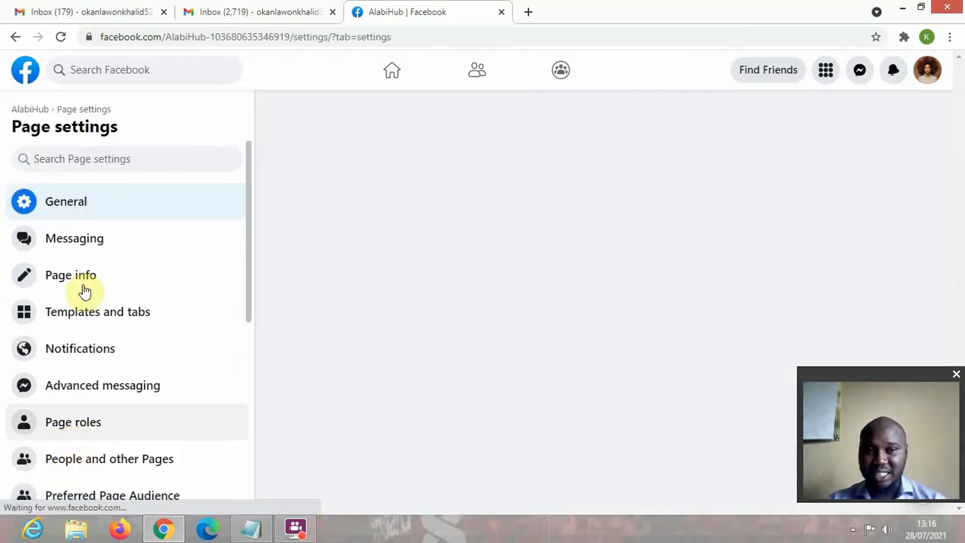
scroll(83, 302, "down", 3)
scroll(83, 405, "down", 3)
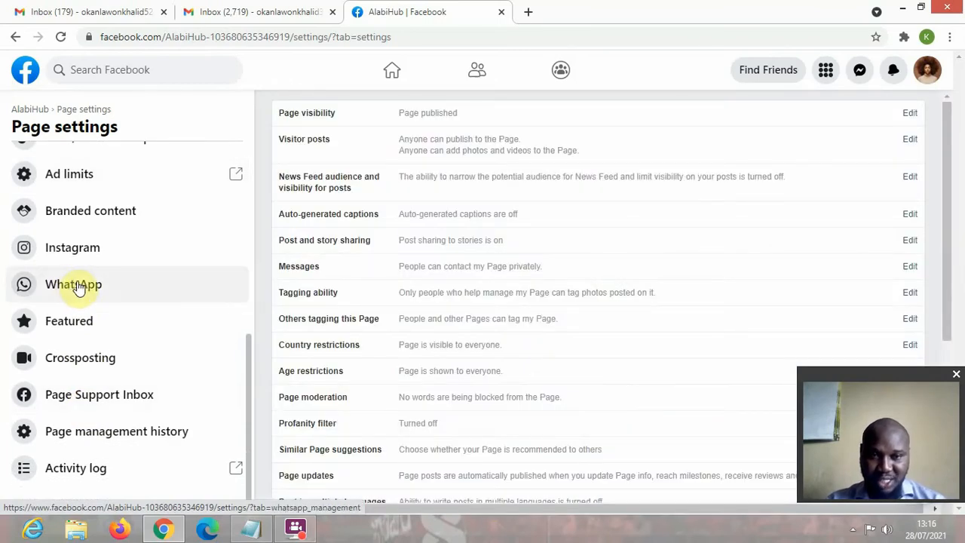
left_click(78, 288)
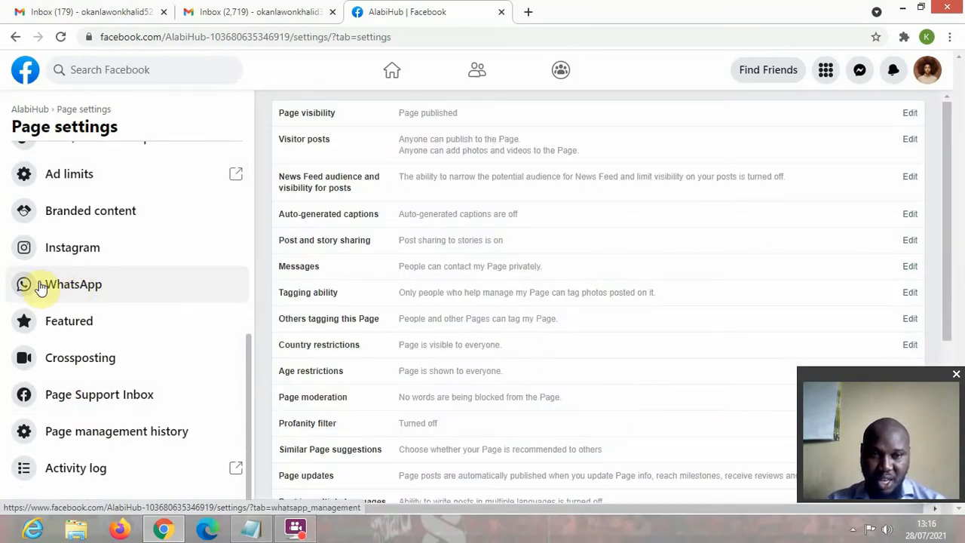
left_click(78, 285)
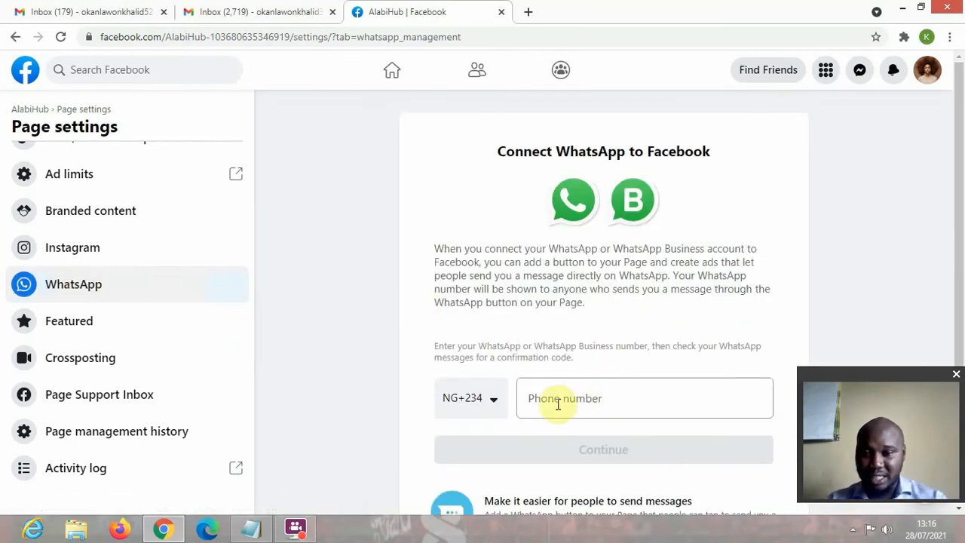
- Enter the Page's WhatsApp phone number and request a confirmation code for it
scroll(562, 411, "down", 1)
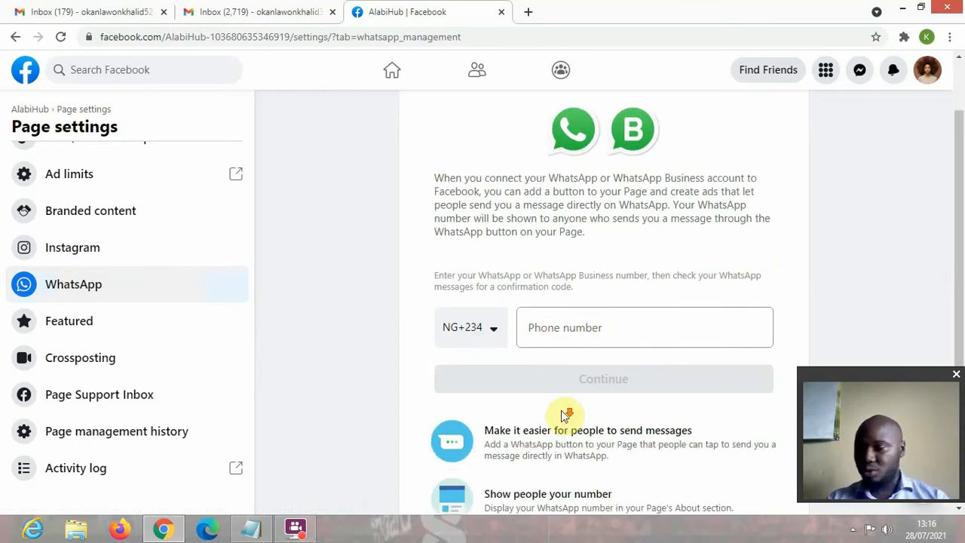
left_click(574, 327)
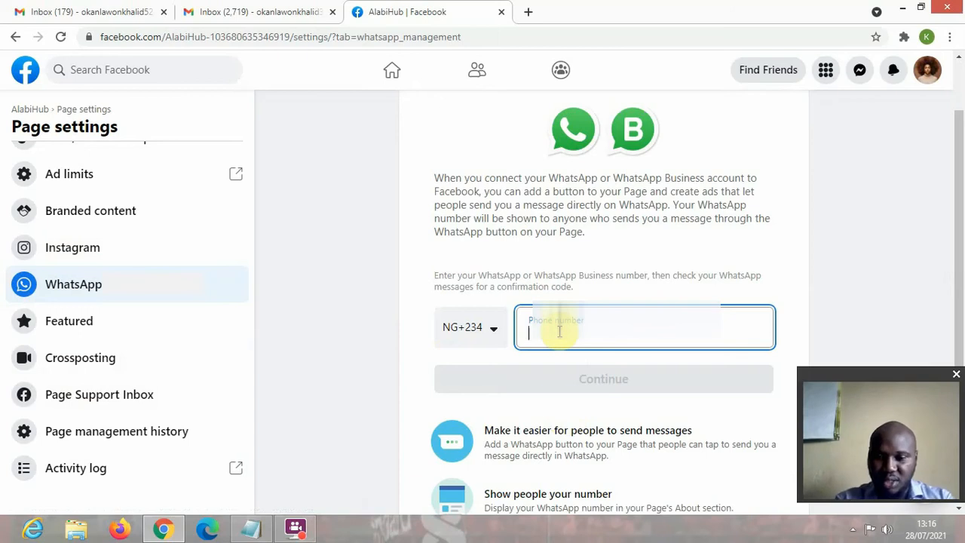
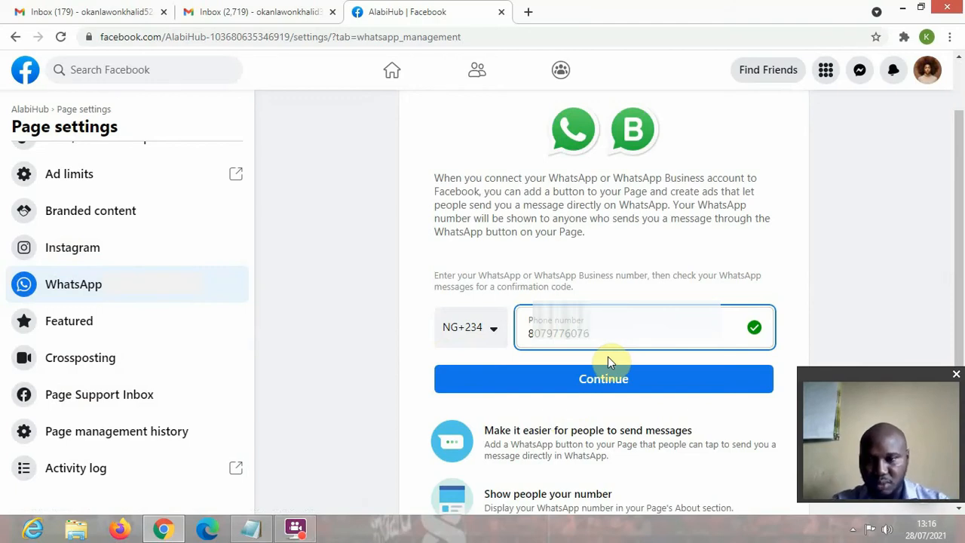
left_click(609, 381)
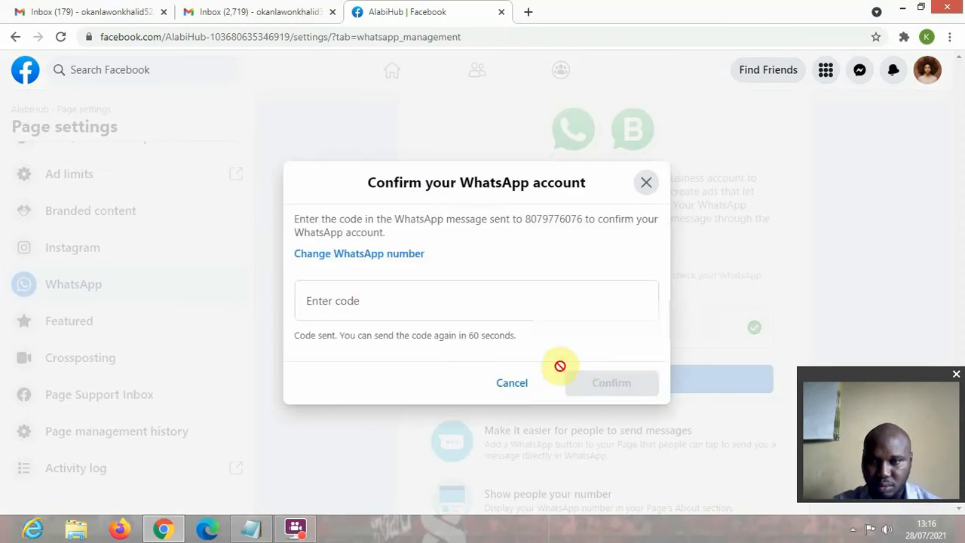
- Submit the WhatsApp confirmation code and dismiss the 'already connected to a Page' error
left_click(369, 302)
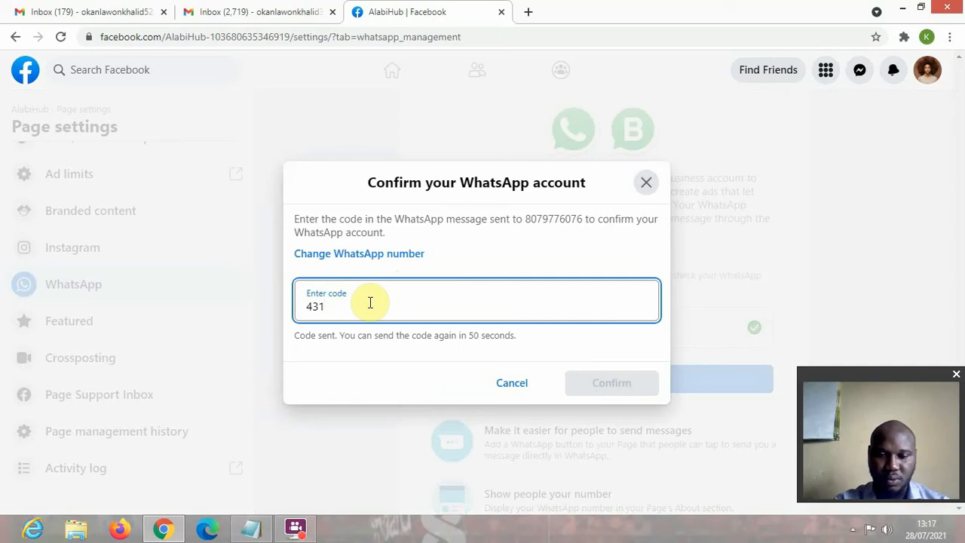
type("6")
left_click(622, 385)
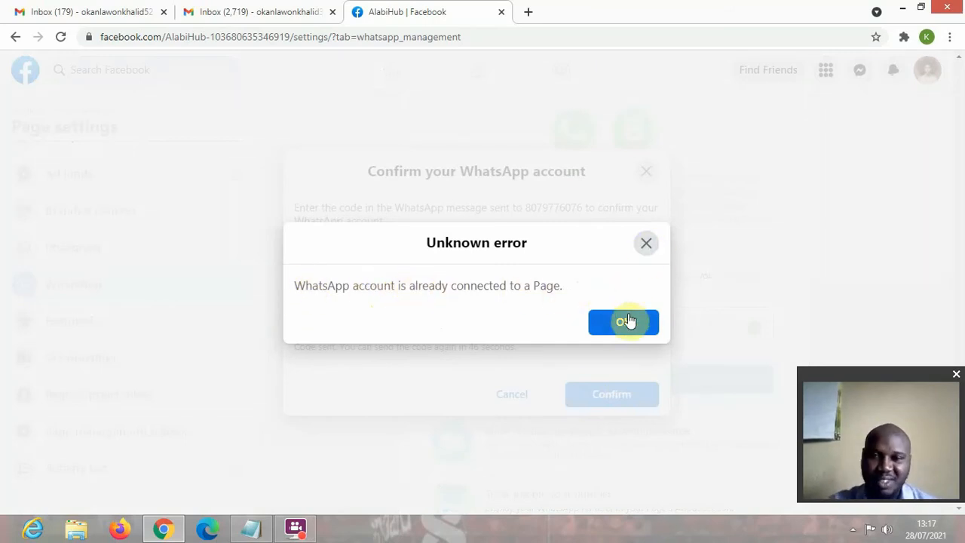
left_click(645, 243)
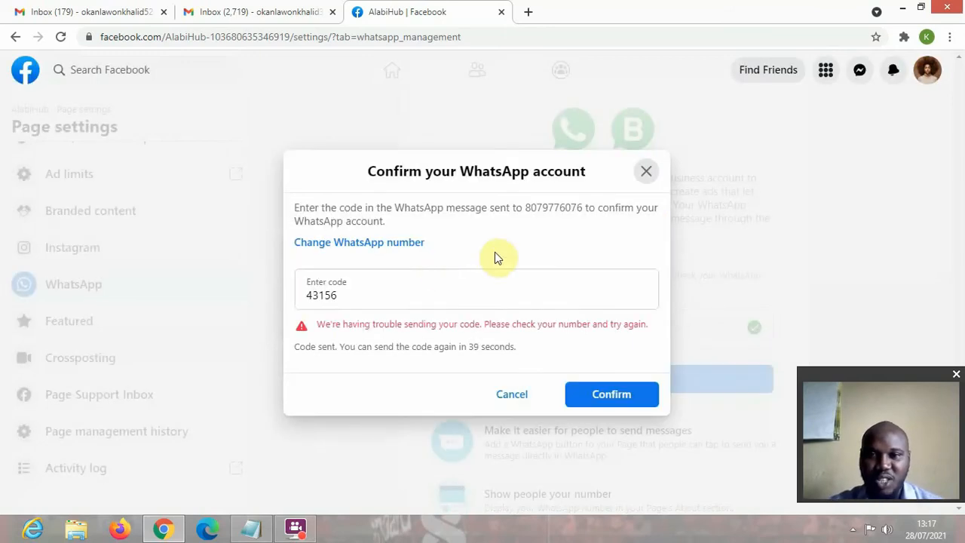
- Close the Confirm your WhatsApp account dialog and clear the entered phone number
left_click(646, 171)
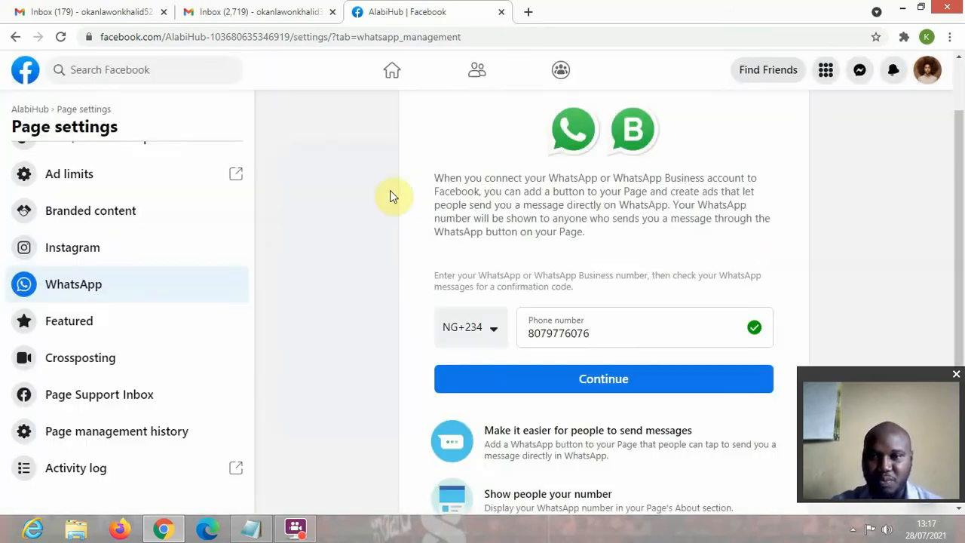
left_click_drag(592, 327, 478, 330)
key("BackSpace")
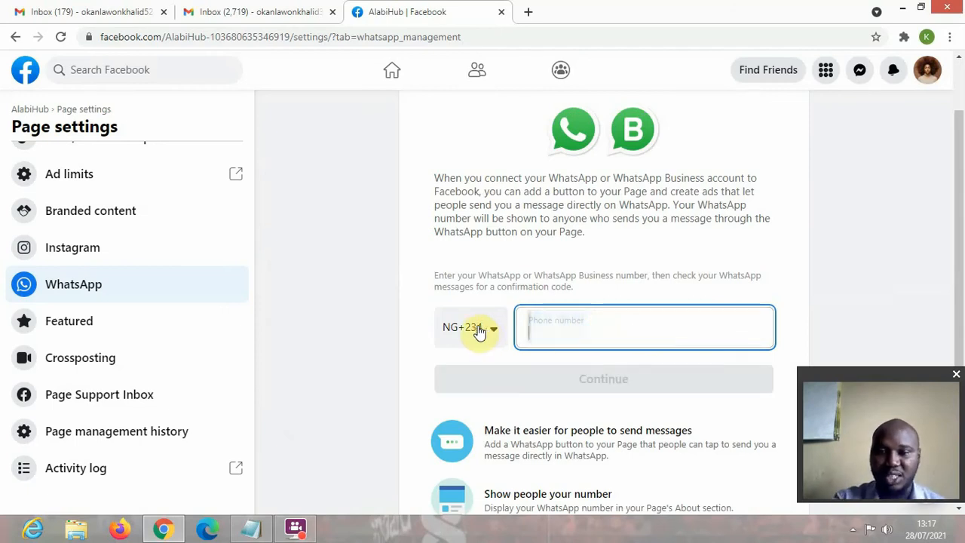
left_click(326, 252)
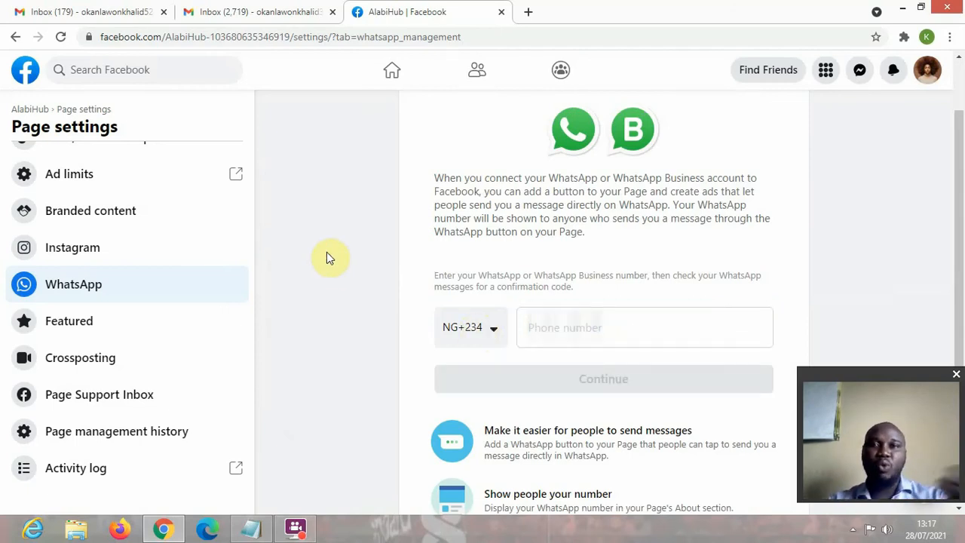
left_click_drag(855, 374, 812, 319)
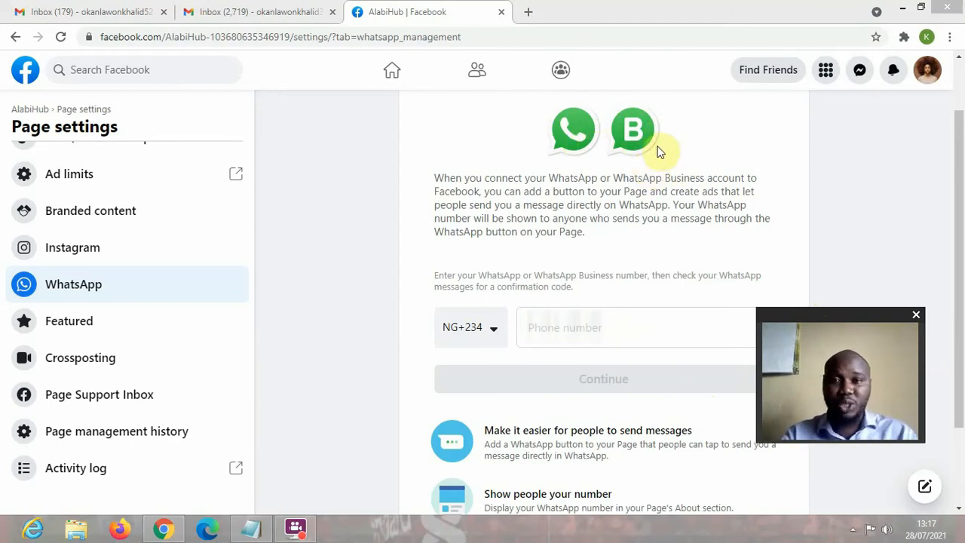
- Bring Notepad forward and highlight the WhatsApp Business and Facebook Page title lines
left_click(249, 530)
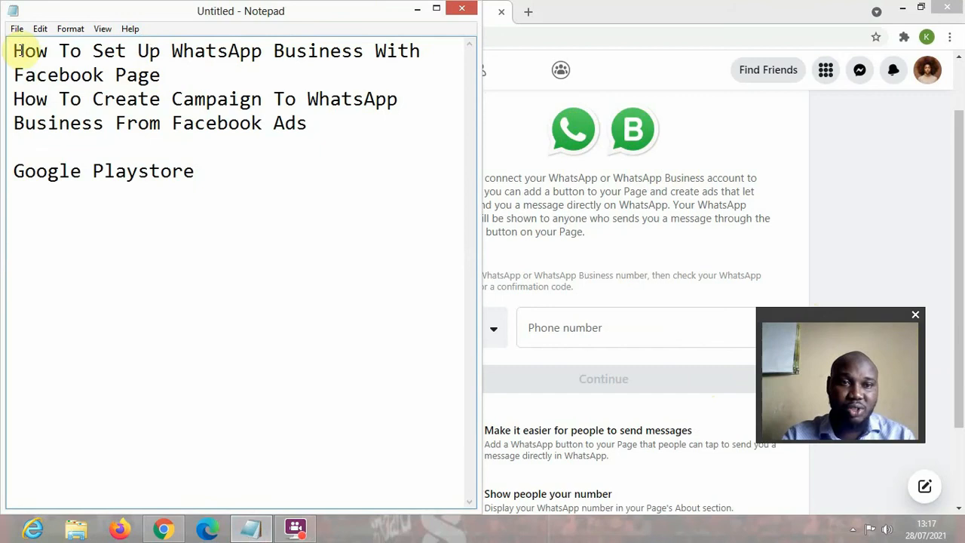
left_click_drag(161, 48, 374, 48)
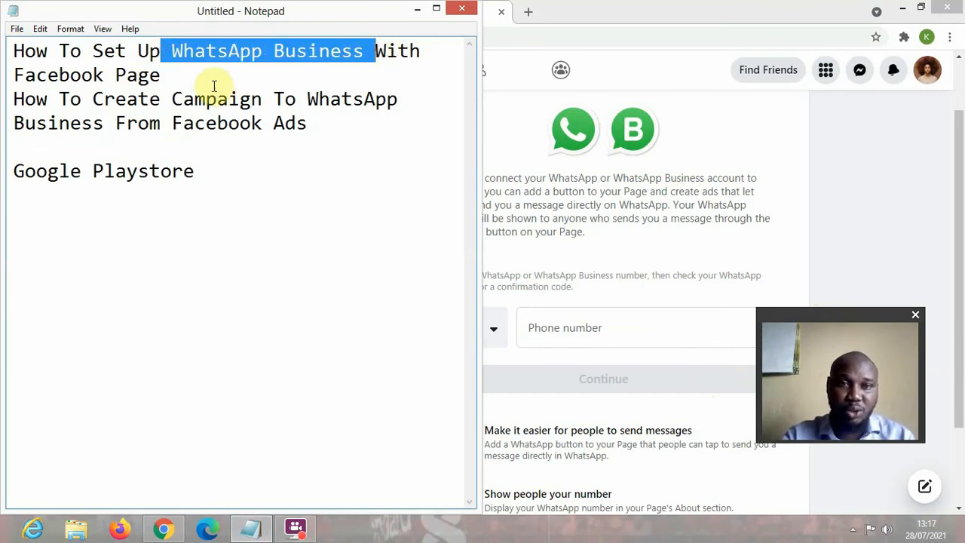
left_click_drag(211, 83, 10, 81)
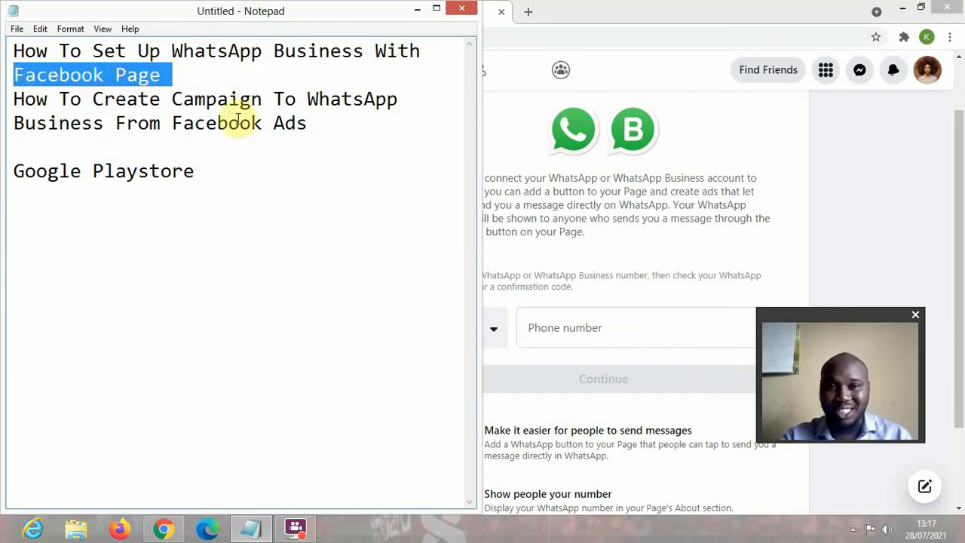
left_click(183, 82)
left_click_drag(173, 51, 352, 52)
- Add '- Install WhatsApp Business' after Google Playstore, then begin 'Facebook Page - Settings Click whatsapp'
left_click(270, 235)
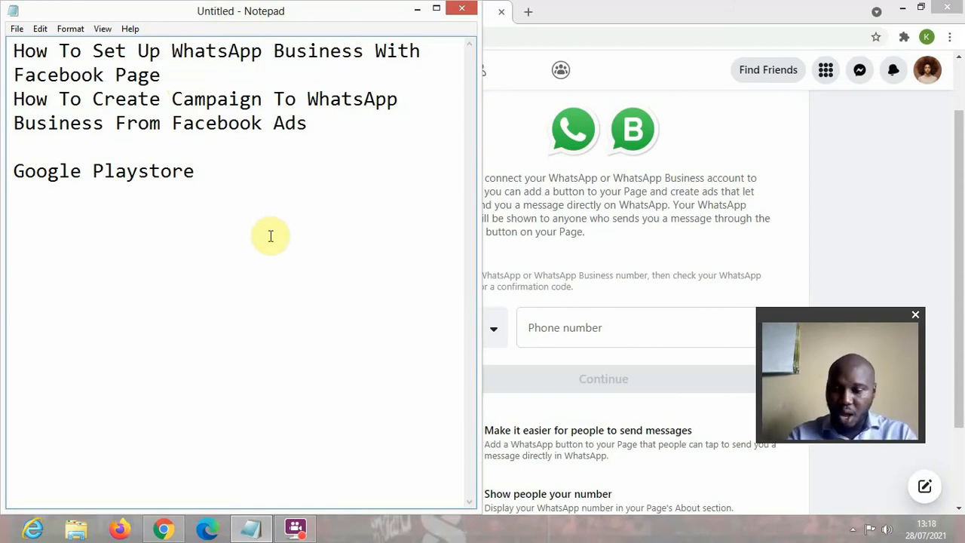
key("Return")
key("Return")
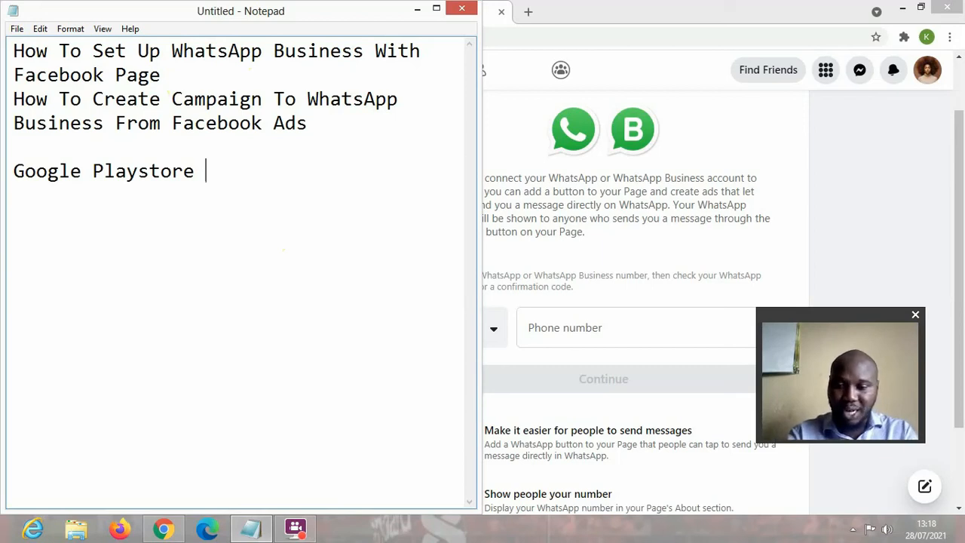
type("- Inst")
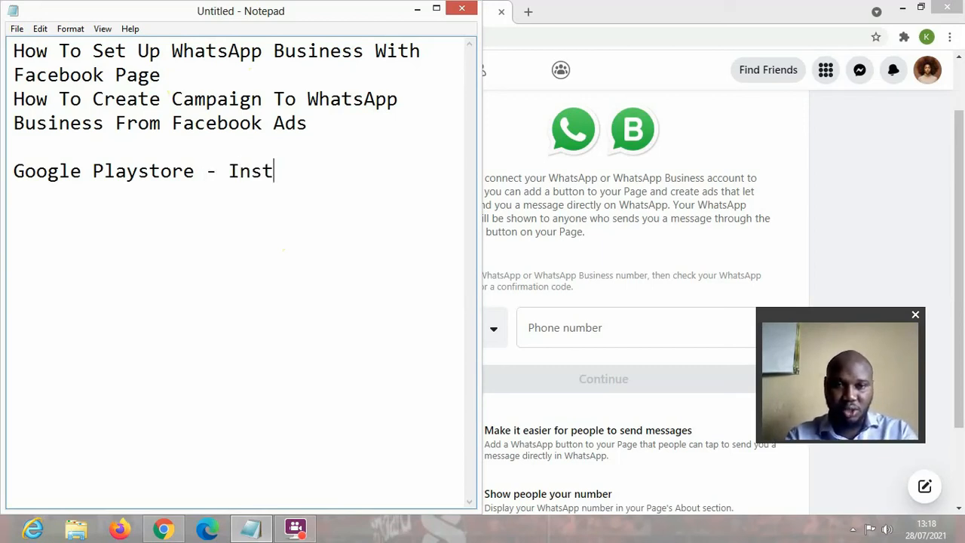
type("all Waht")
key("BackSpace")
key("BackSpace")
type("hatsApp Buine")
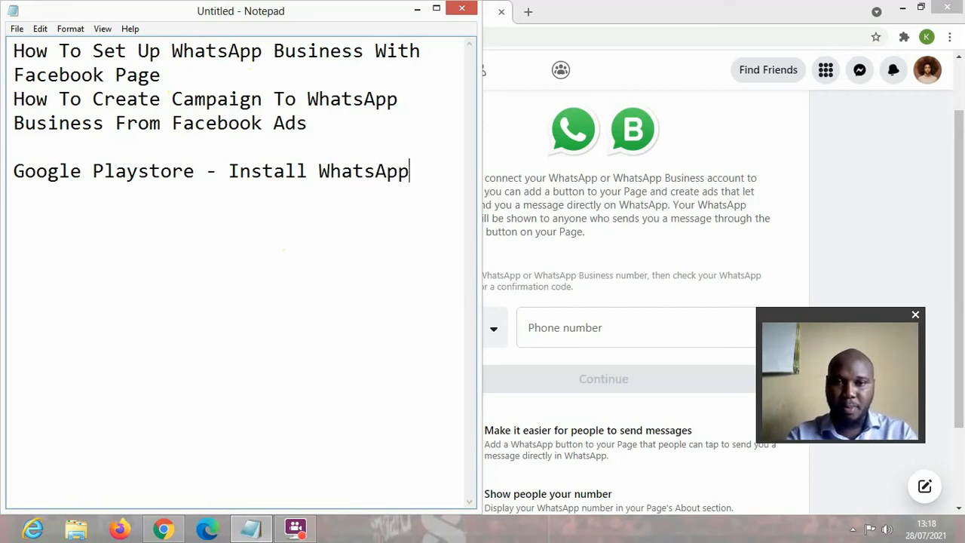
key("BackSpace")
key("BackSpace")
key("BackSpace")
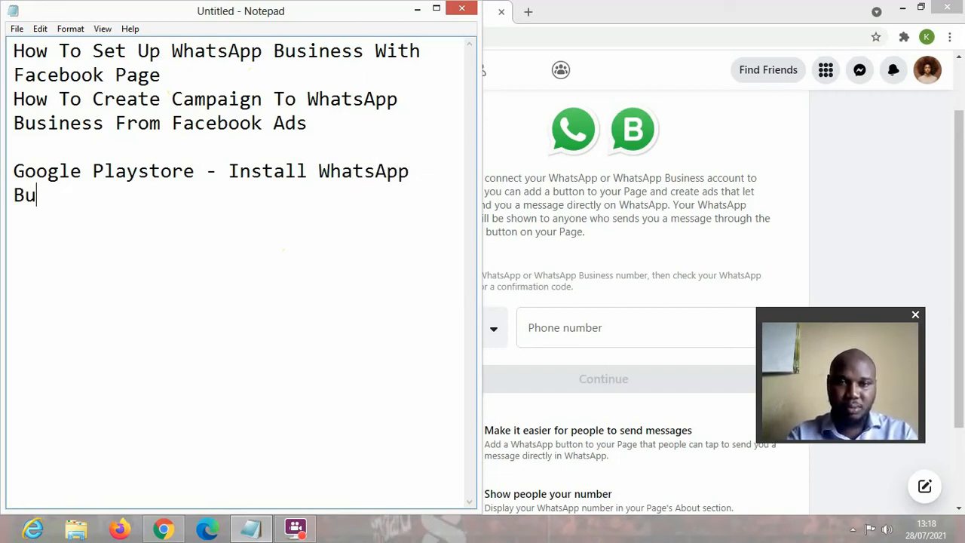
type("siness#")
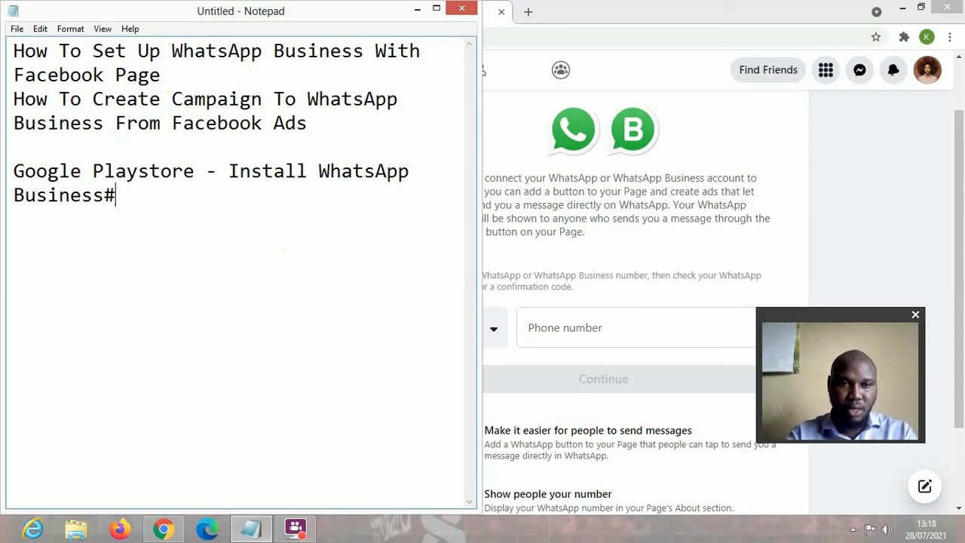
key("BackSpace")
type("#")
key("BackSpace")
type("F")
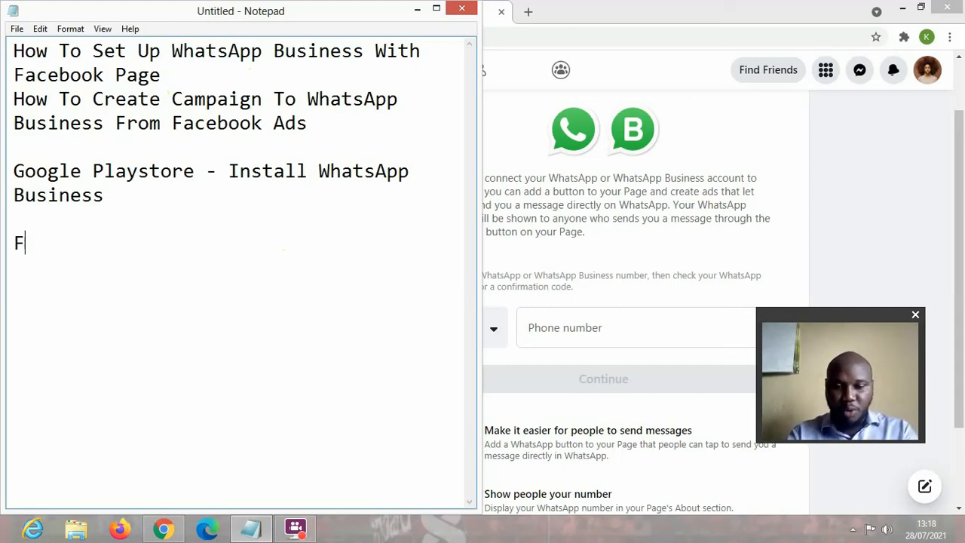
type("acebook Pa")
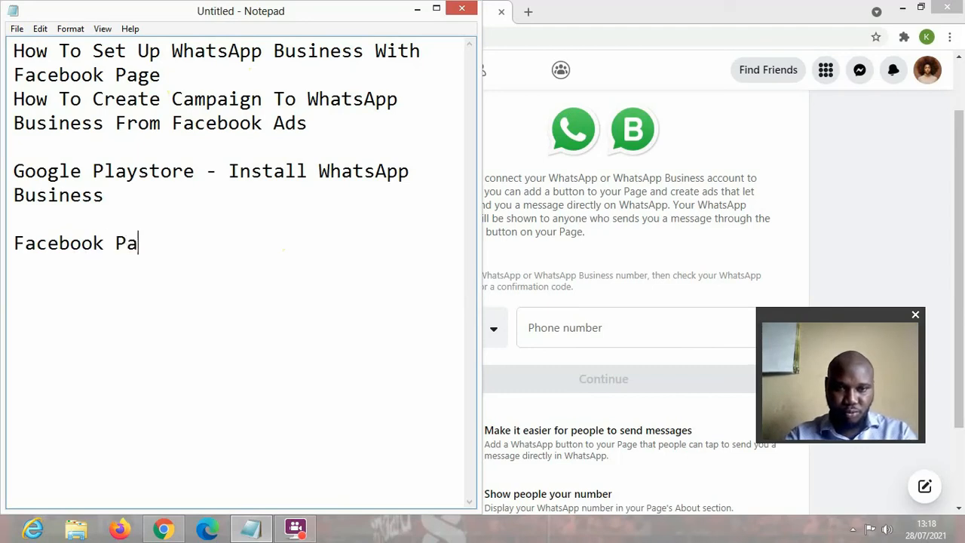
type("ge - Settin")
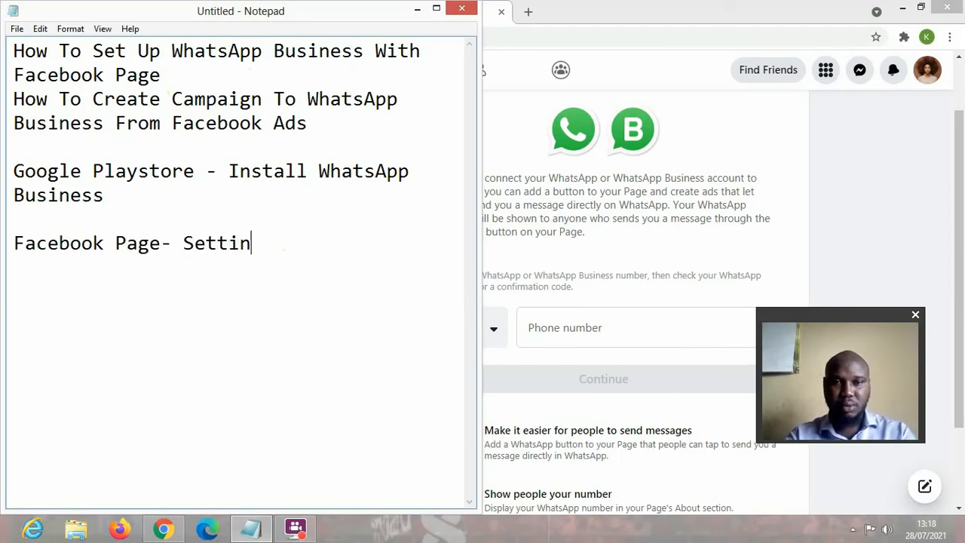
type("gs Click whatsapp")
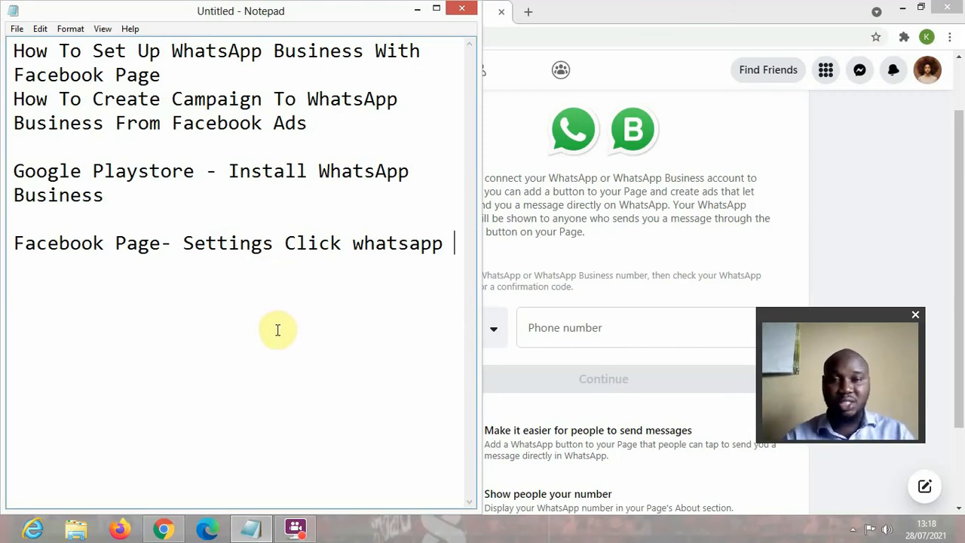
- Start a new blank line below the Facebook Page settings note
left_click(199, 317)
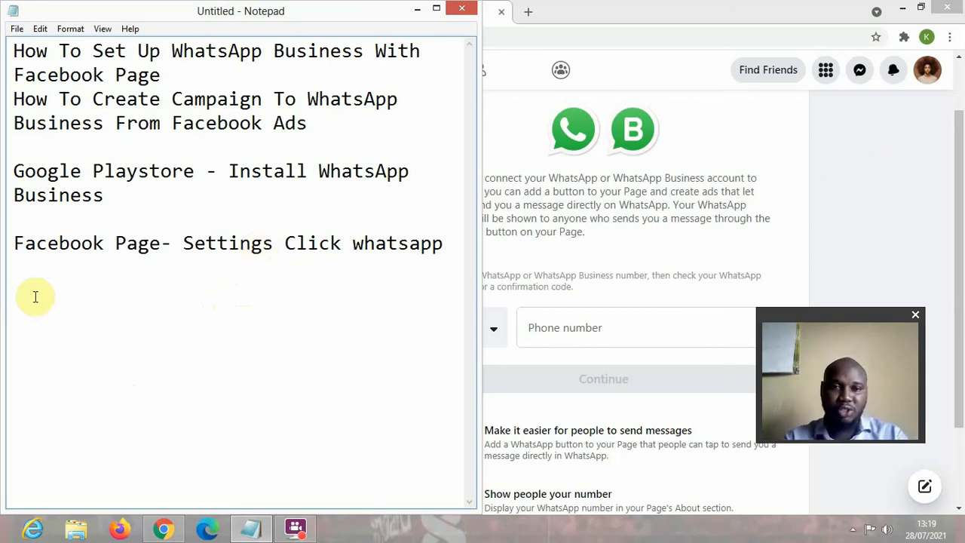
key("Return")
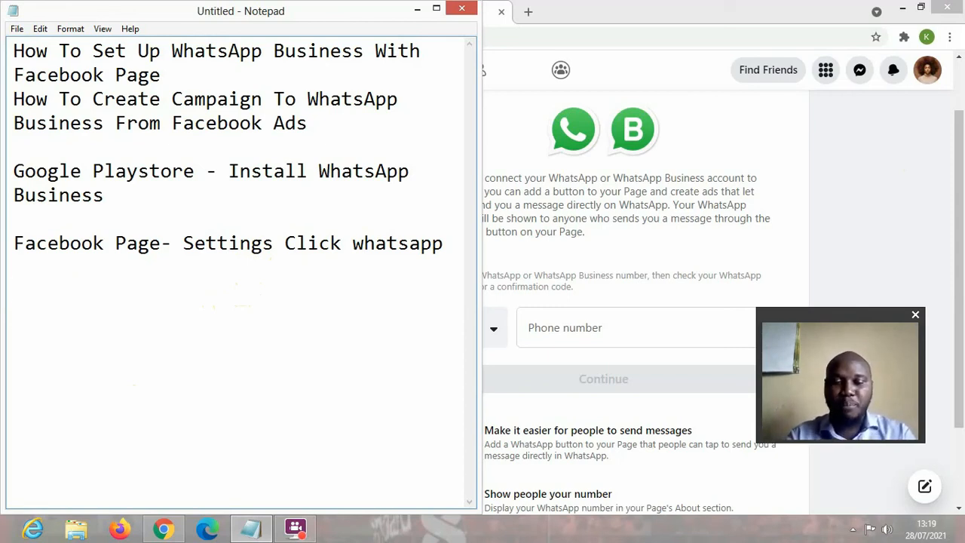
- Add a 'Facebook Ads' line, review the two title lines, and return to its end
type("Facebook Ads")
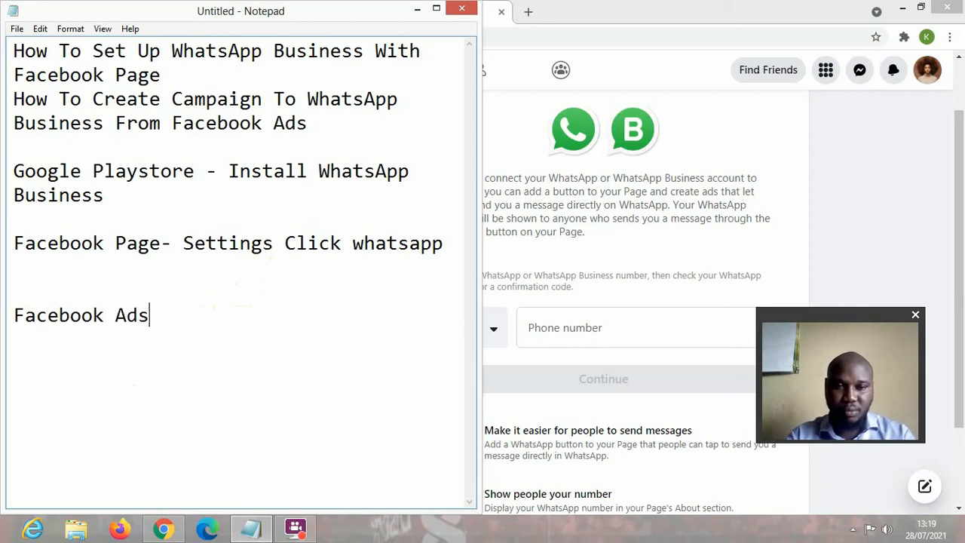
key("Return")
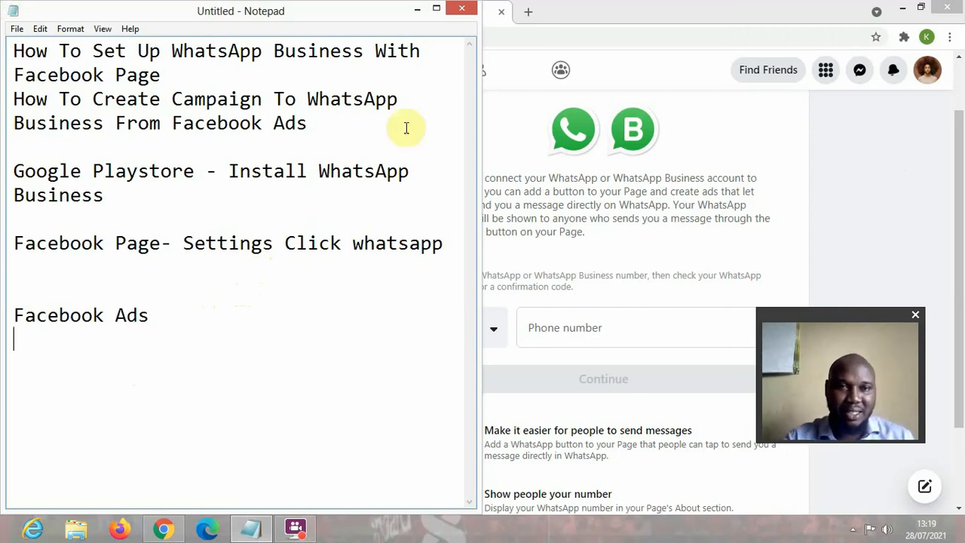
left_click_drag(183, 78, 3, 34)
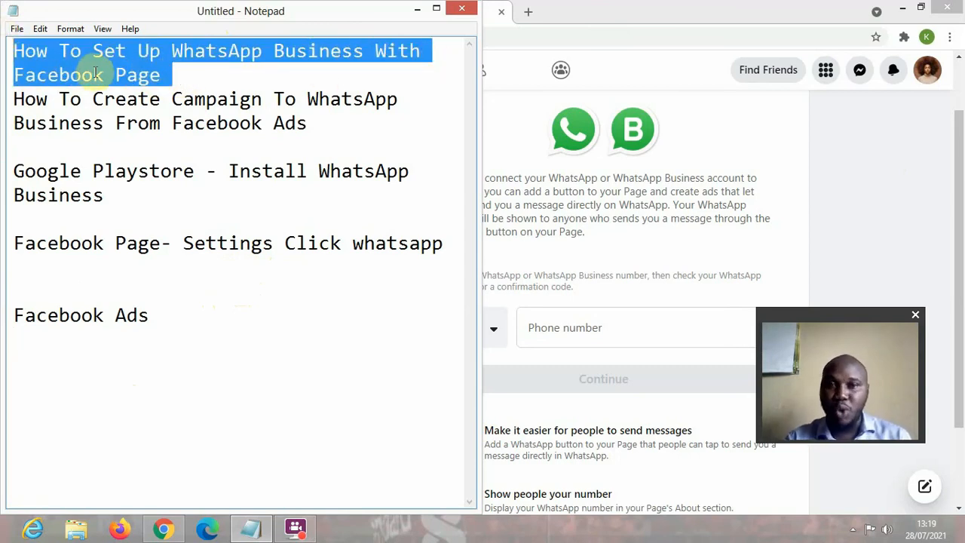
left_click(237, 81)
left_click_drag(173, 76, 314, 126)
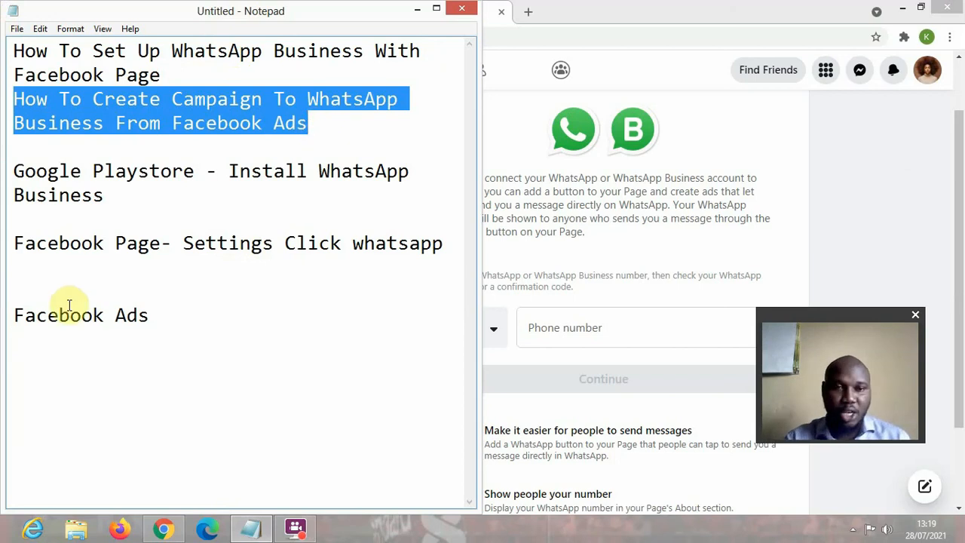
left_click(173, 312)
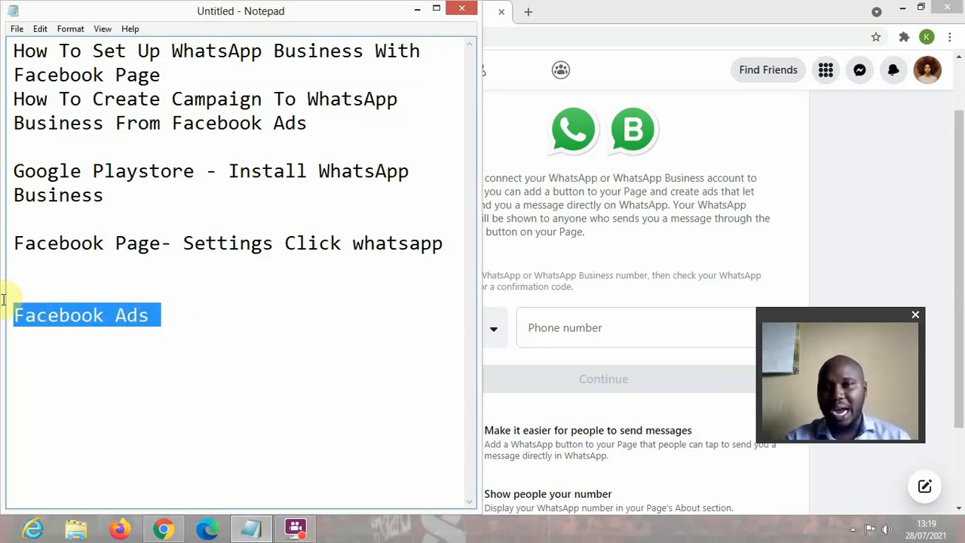
- Return to the Facebook home feed and open Ads Manager from the expanded shortcuts list
left_click(851, 181)
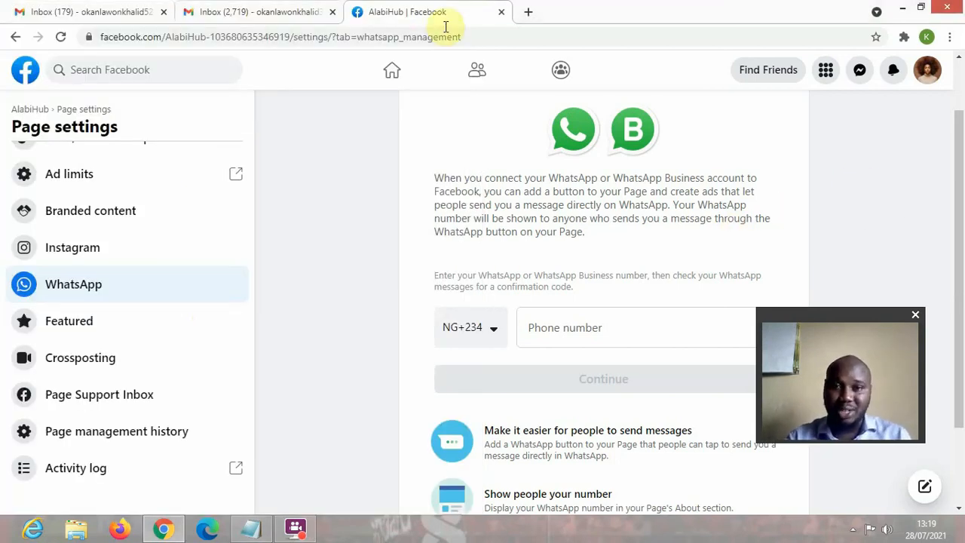
left_click(20, 71)
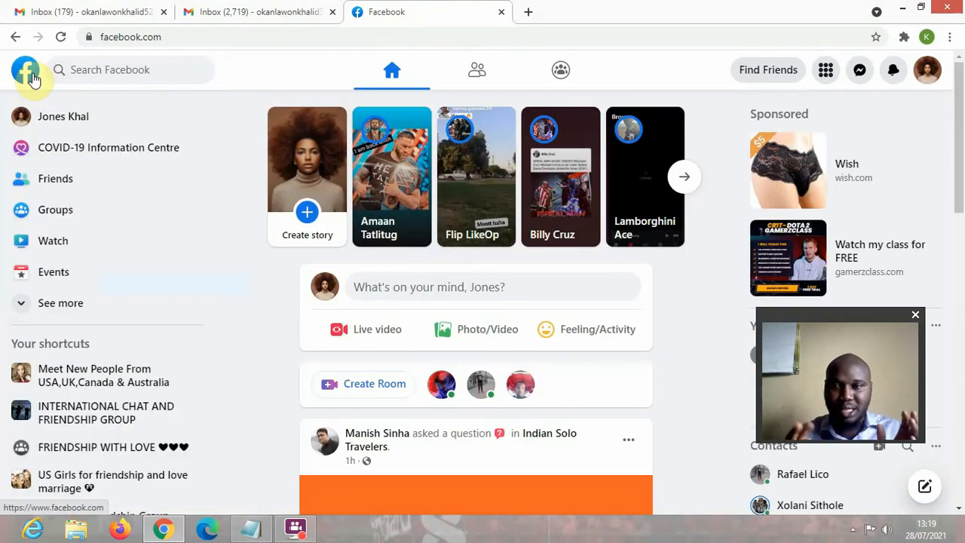
scroll(53, 302, "down", 1)
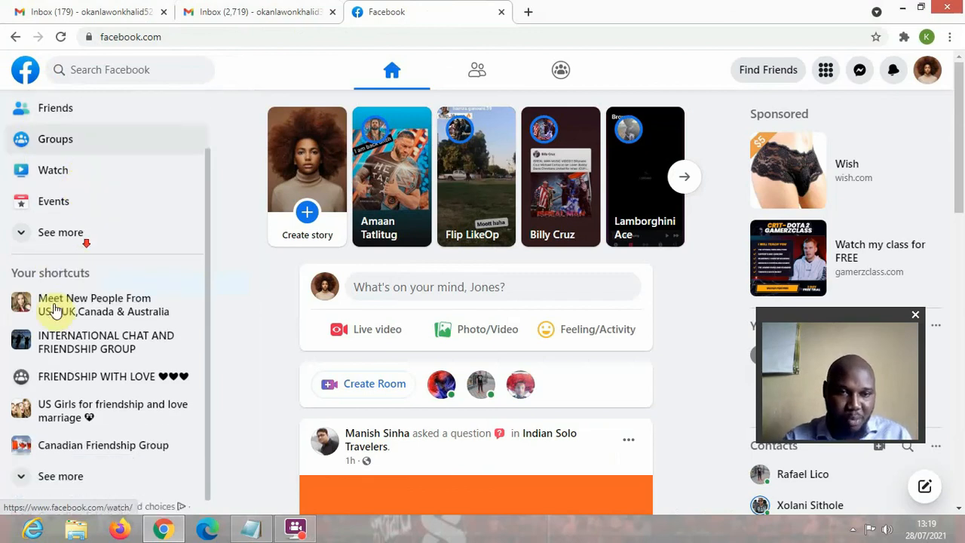
scroll(62, 229, "up", 1)
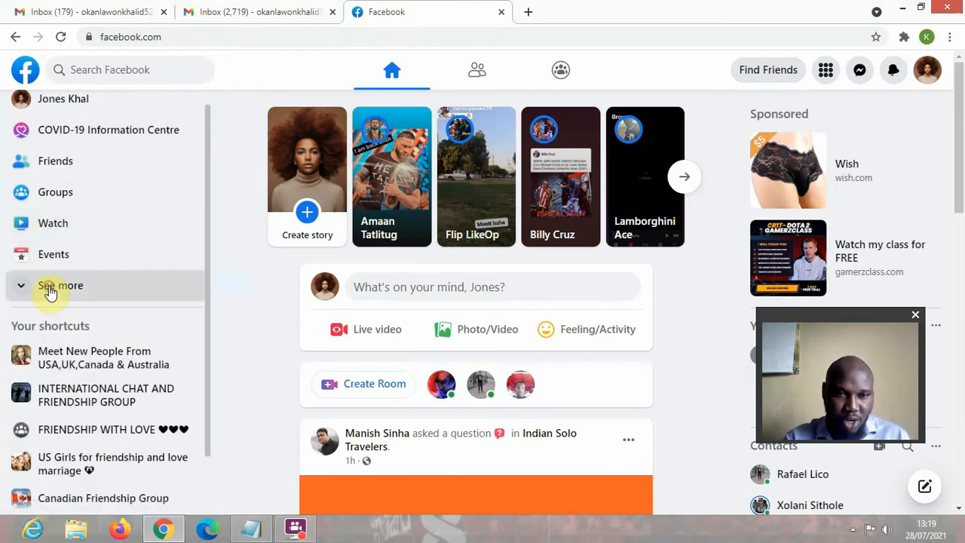
left_click(47, 287)
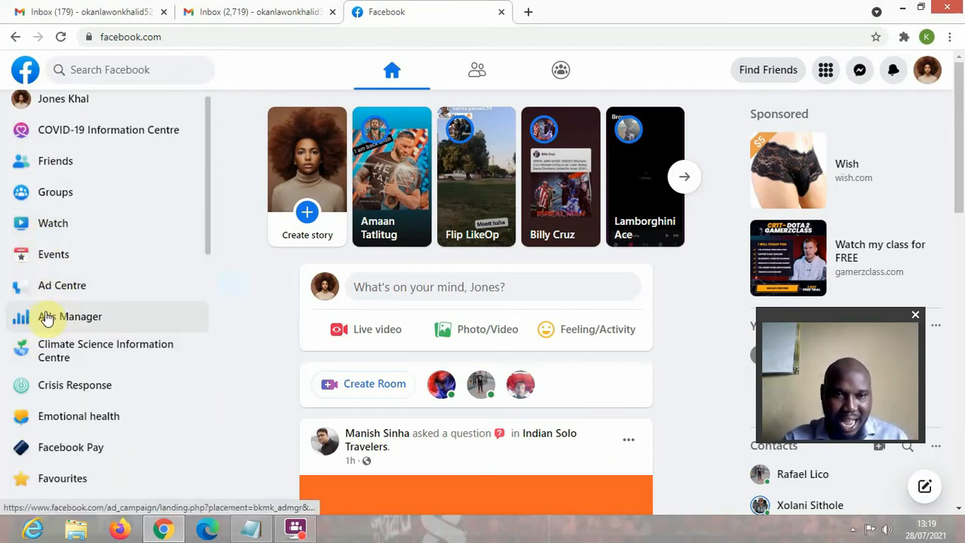
left_click(62, 317)
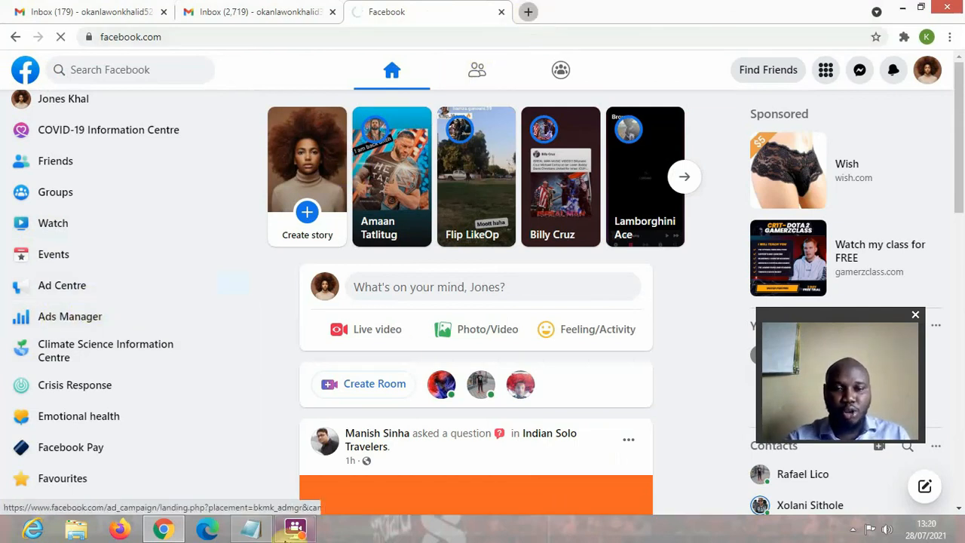
- Open a new Chrome tab and load business.facebook.com in it
left_click(530, 13)
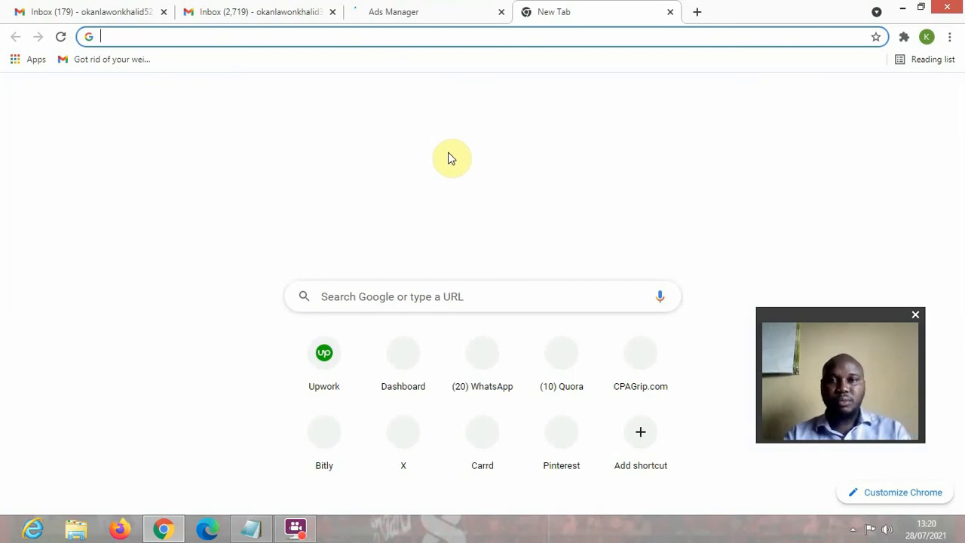
type("business.facebook.com")
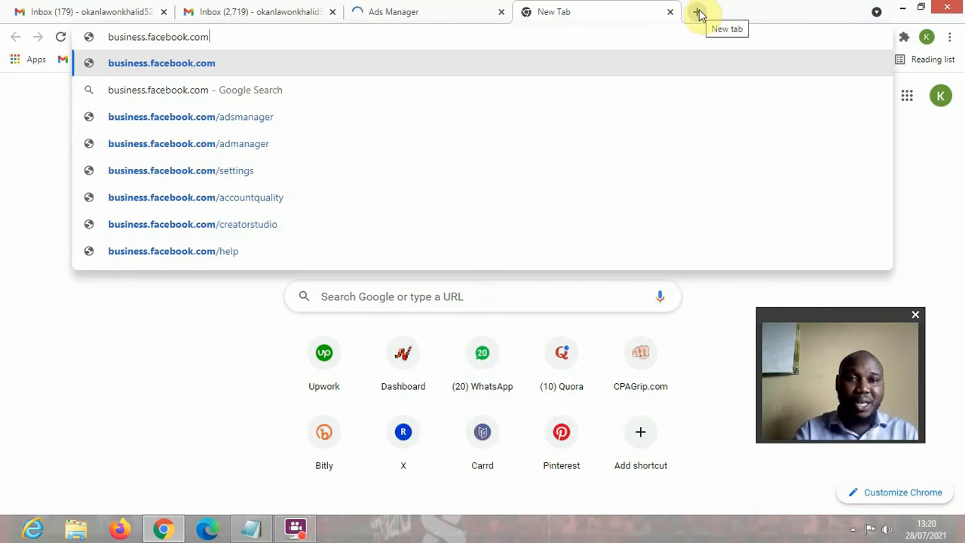
key("Return")
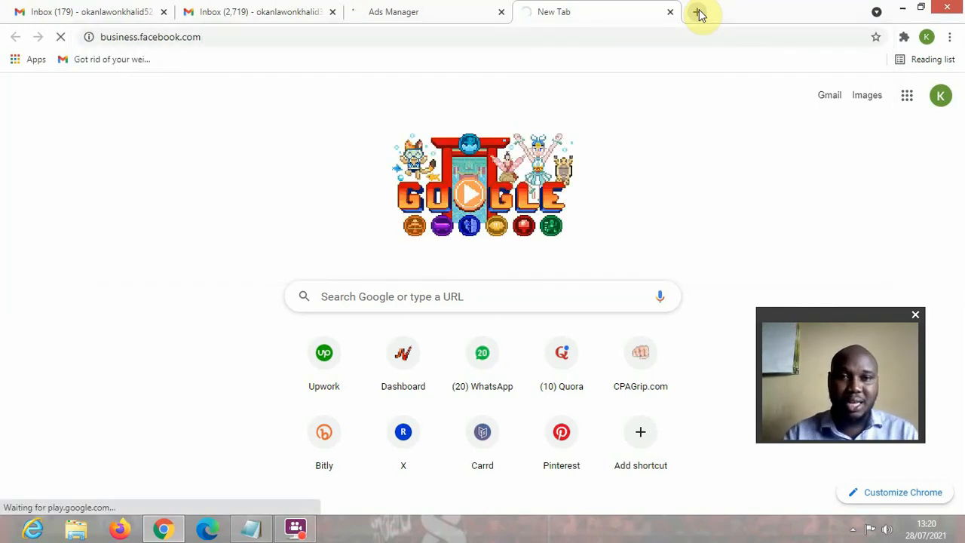
- Check the loading Ads Manager tab, then switch to the Business Suite tab
left_click(418, 13)
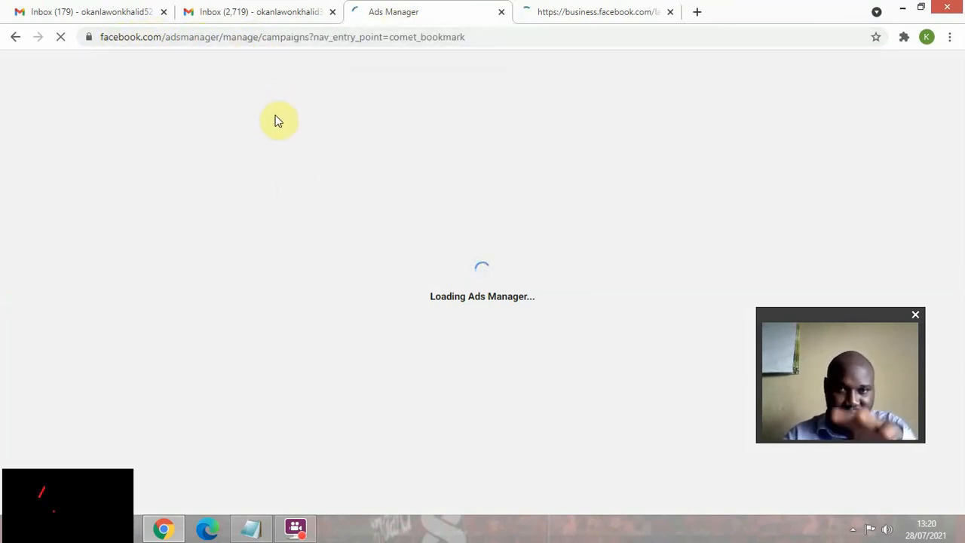
left_click(614, 10)
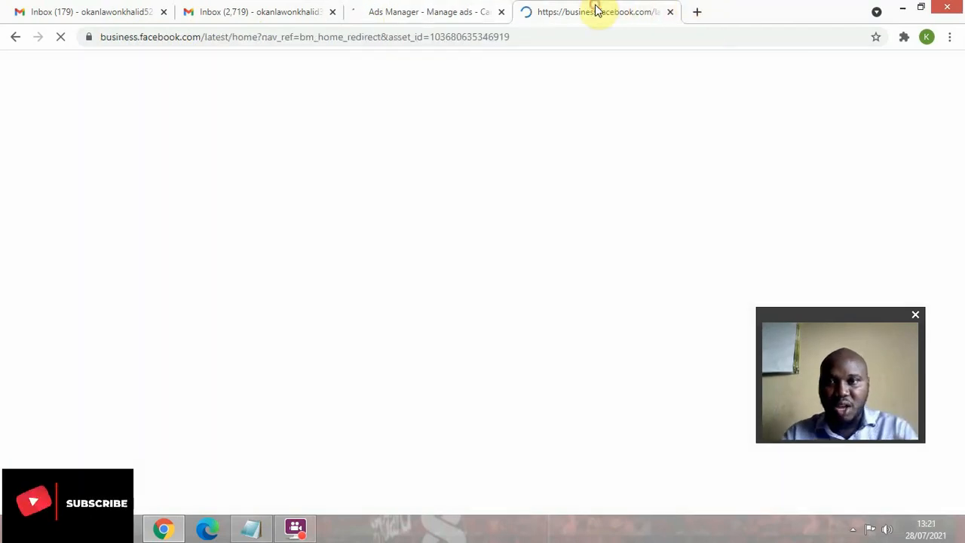